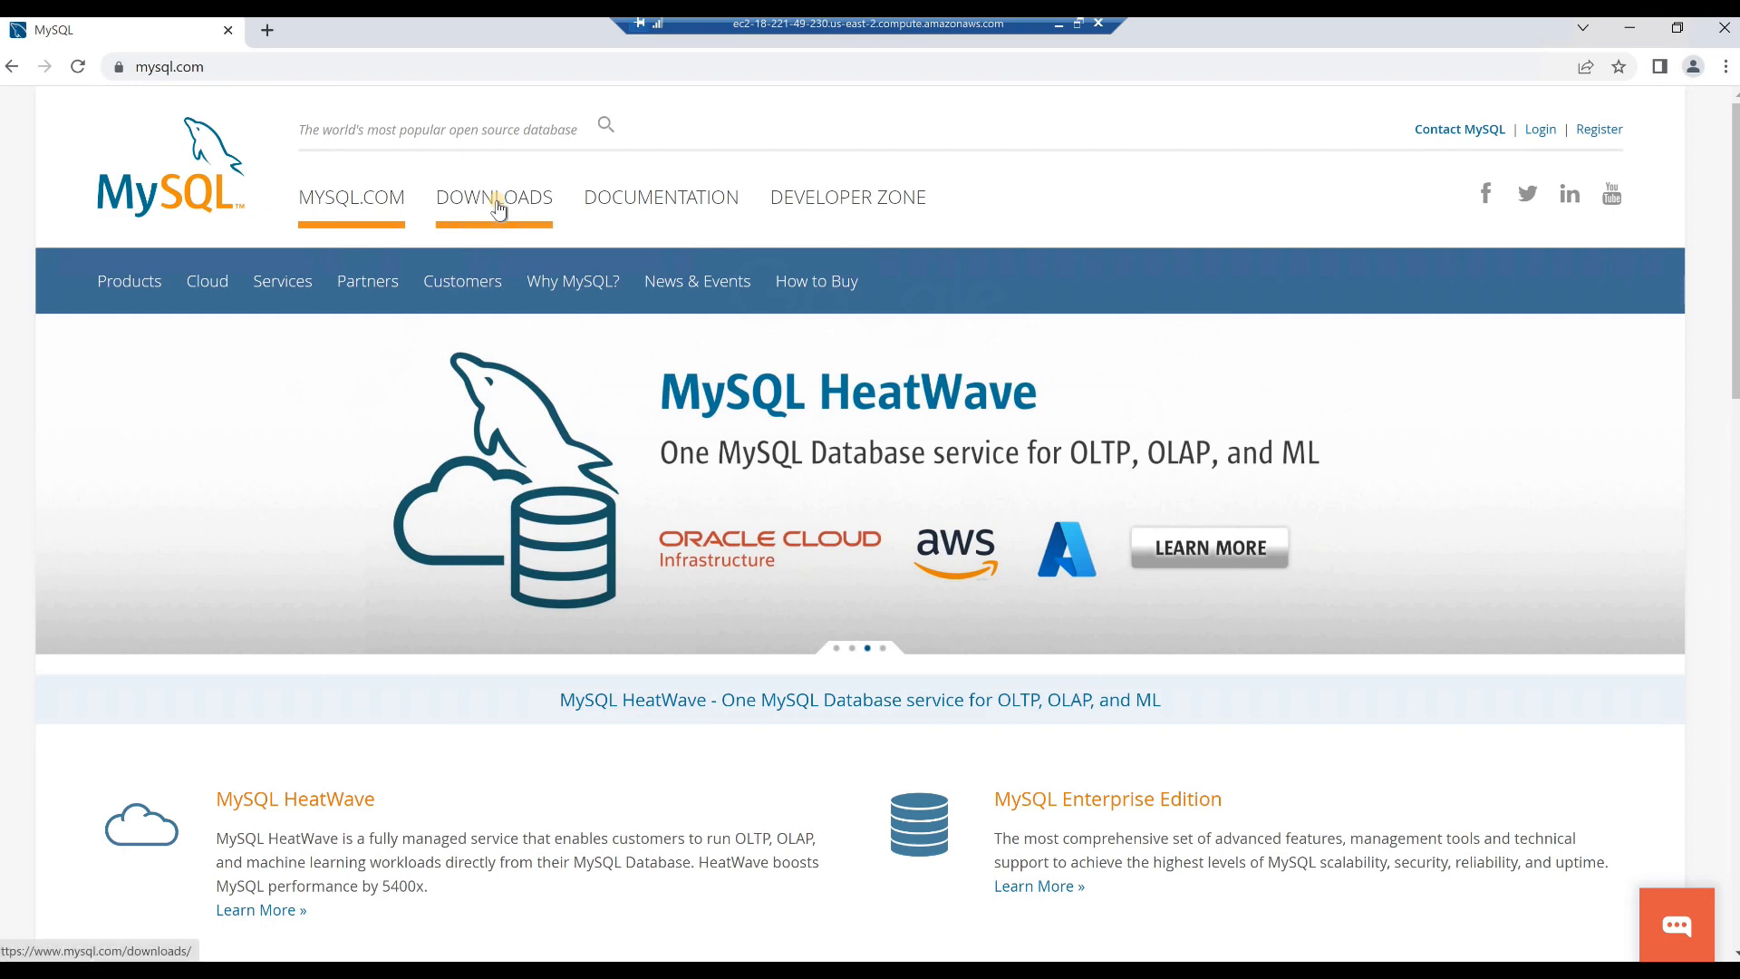
# - Open the MySQL Installer for Windows page from the MySQL Community (GPL) downloads
pyautogui.click(497, 209)
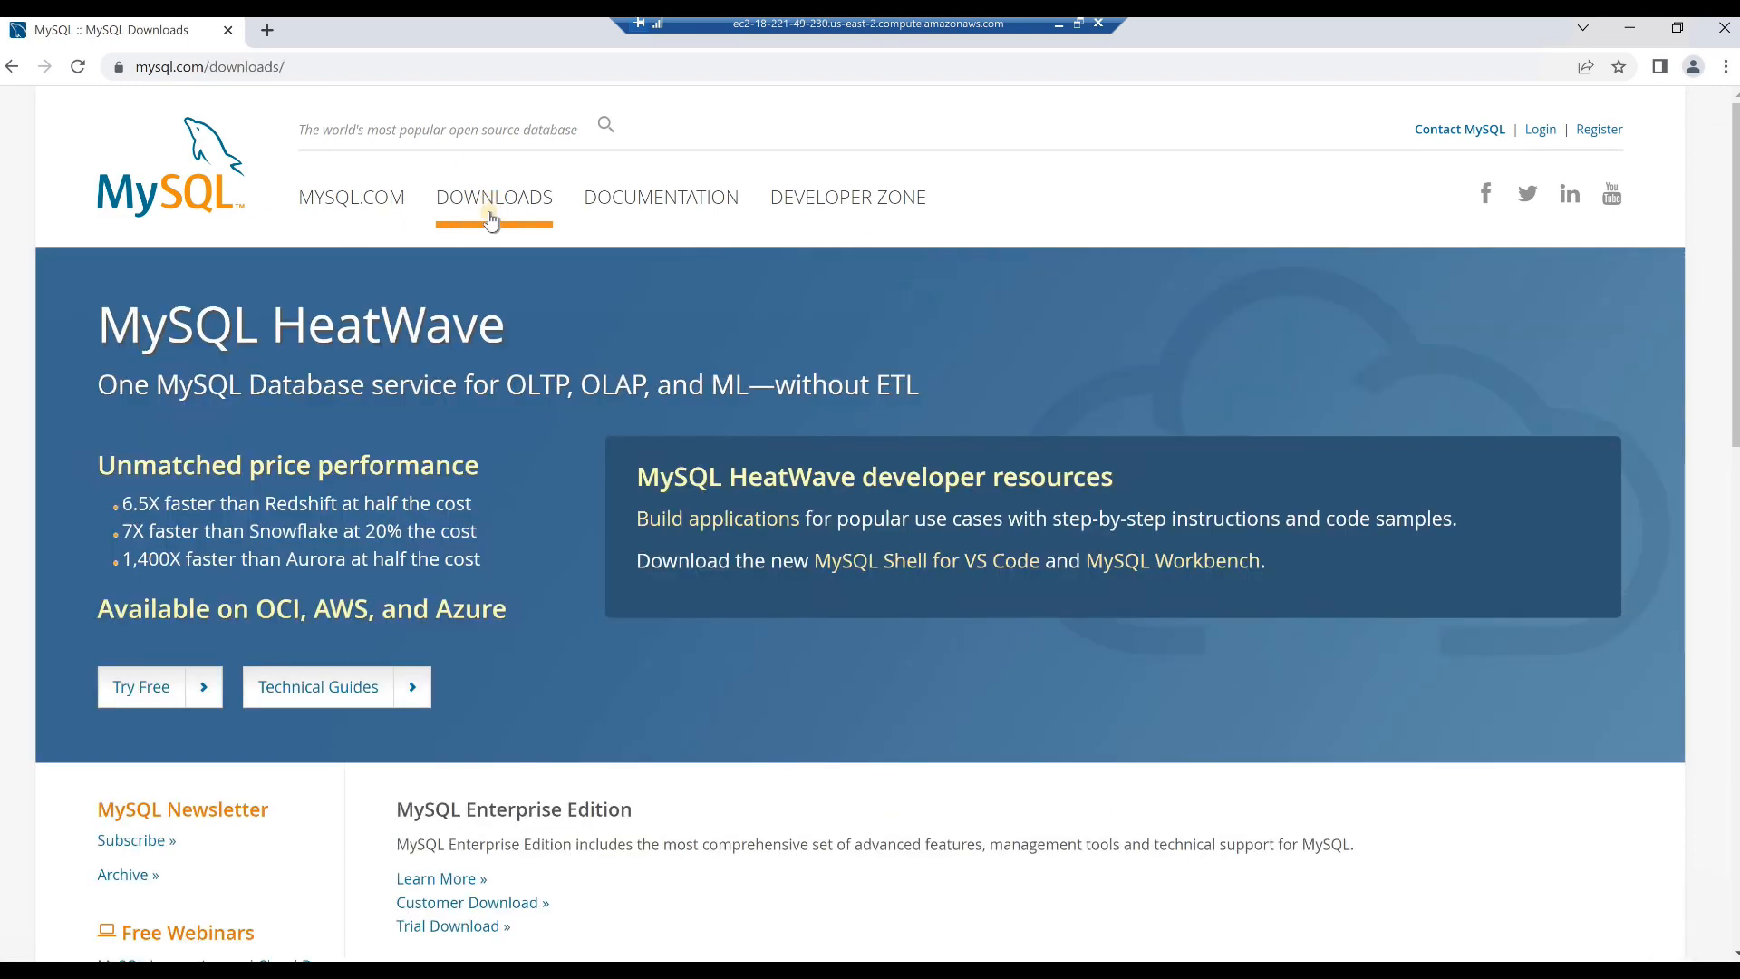
pyautogui.scroll(-2, 611, 491)
pyautogui.scroll(-1, 612, 492)
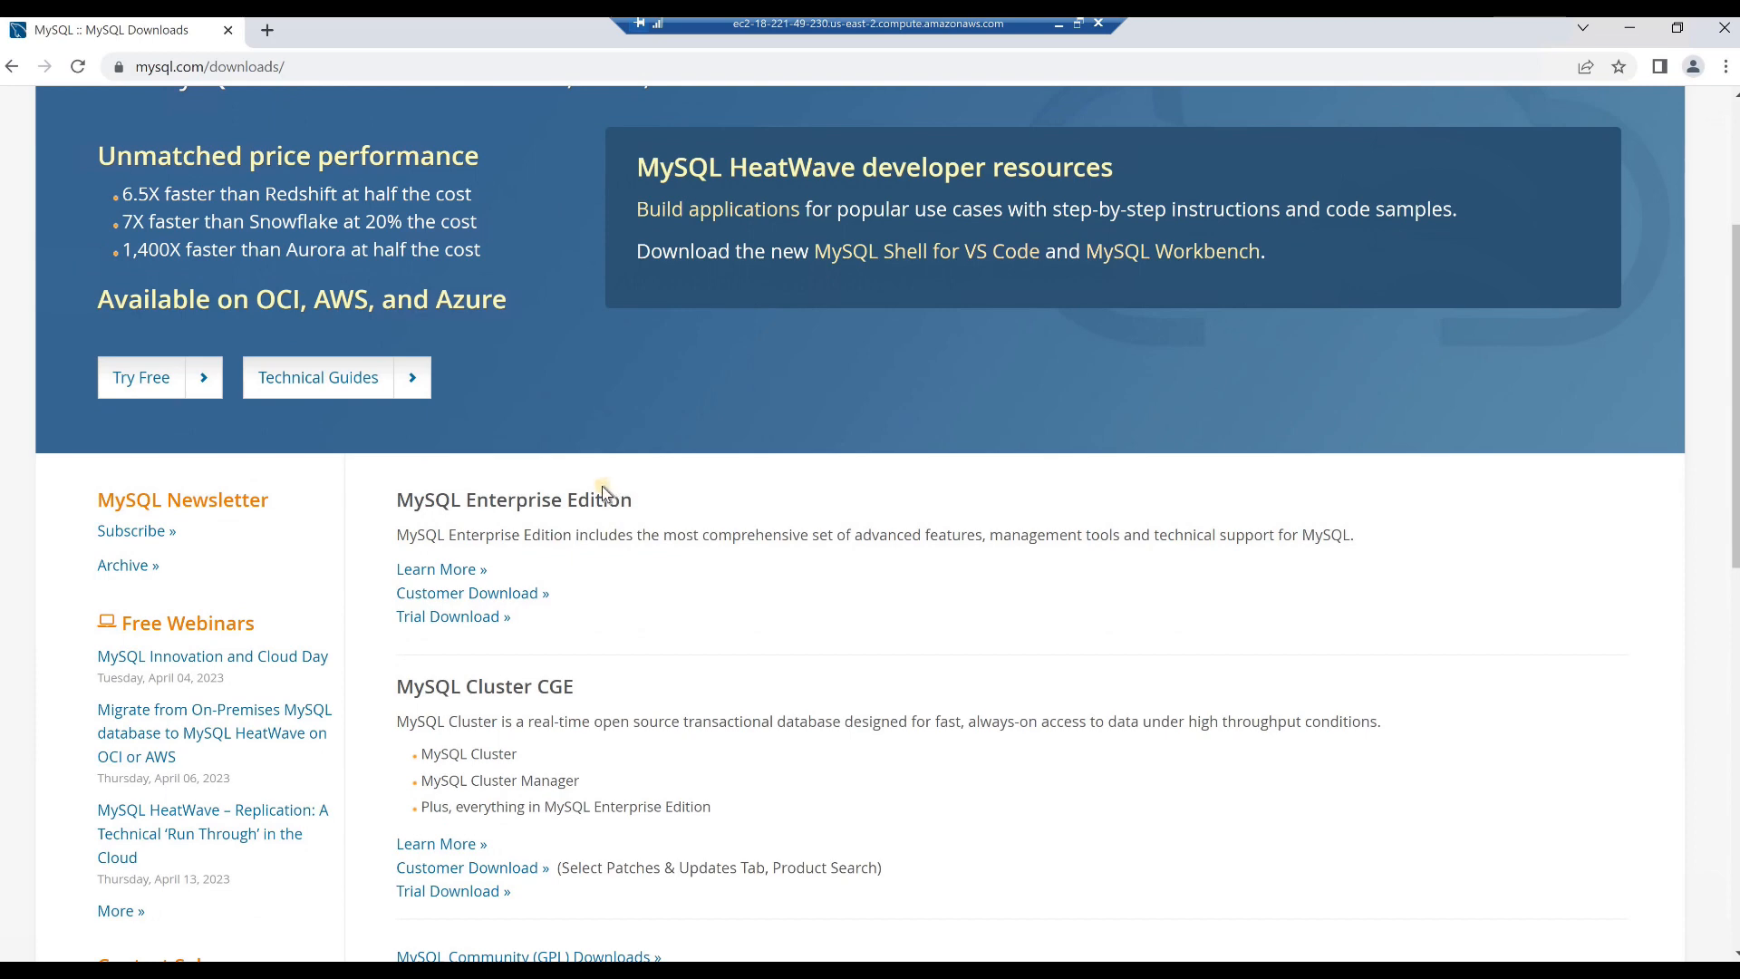
pyautogui.scroll(-3, 603, 489)
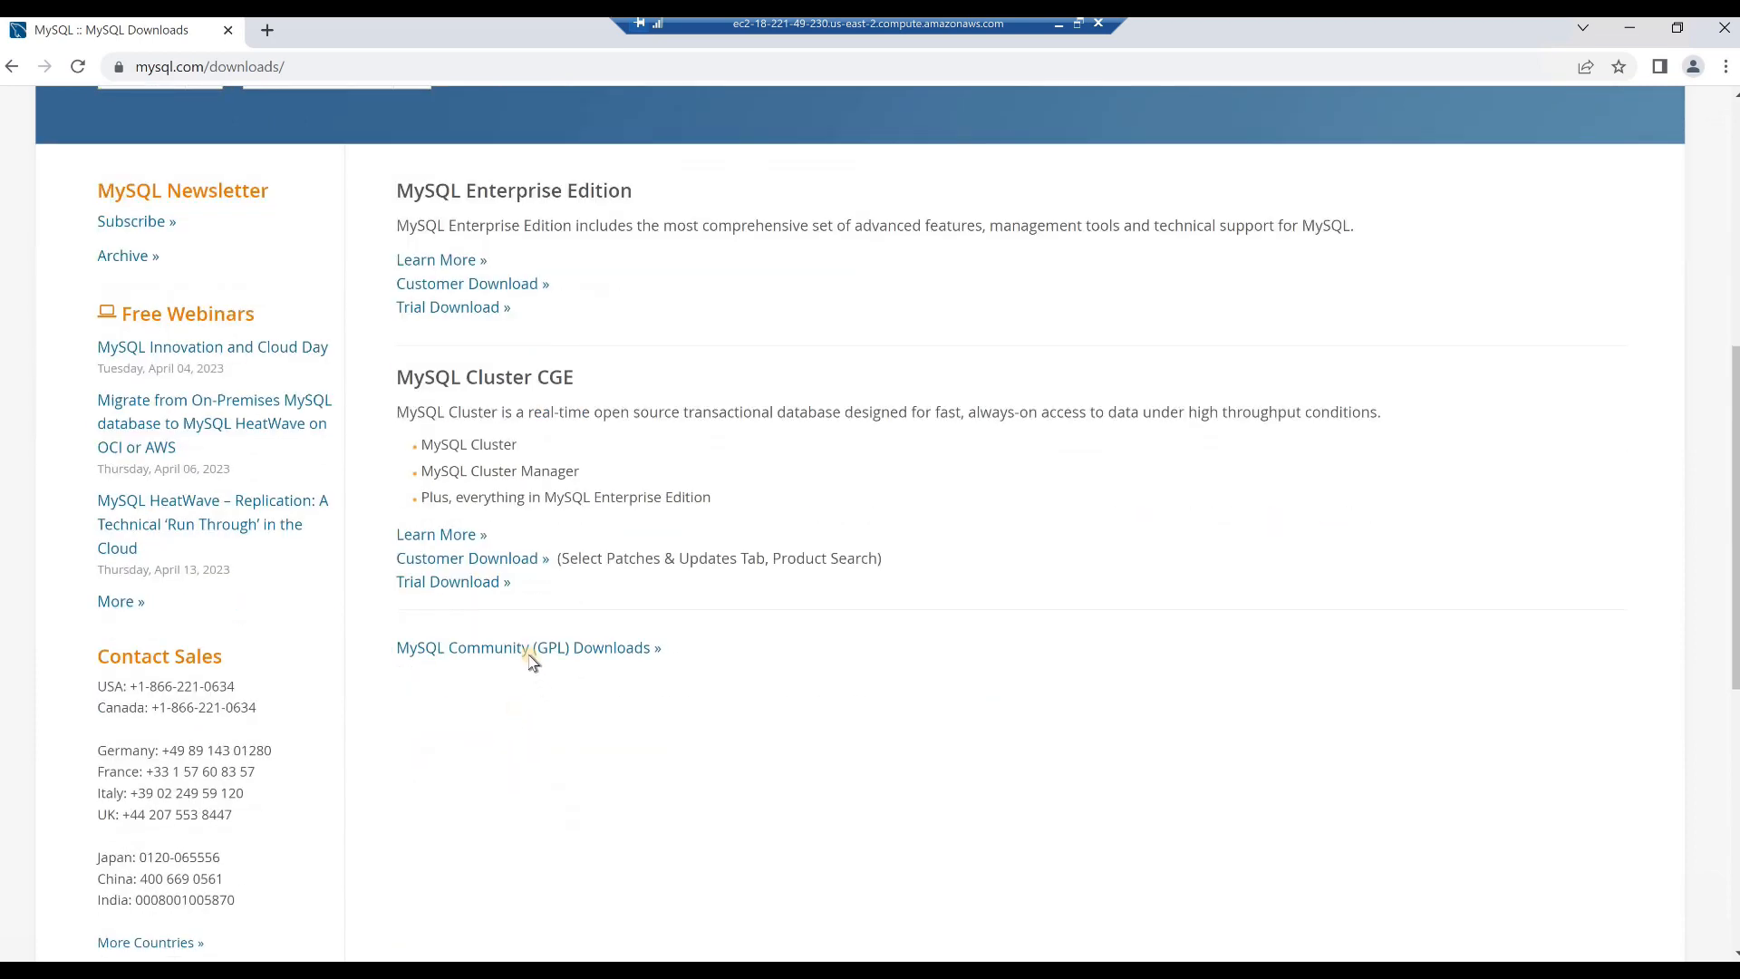
pyautogui.click(527, 649)
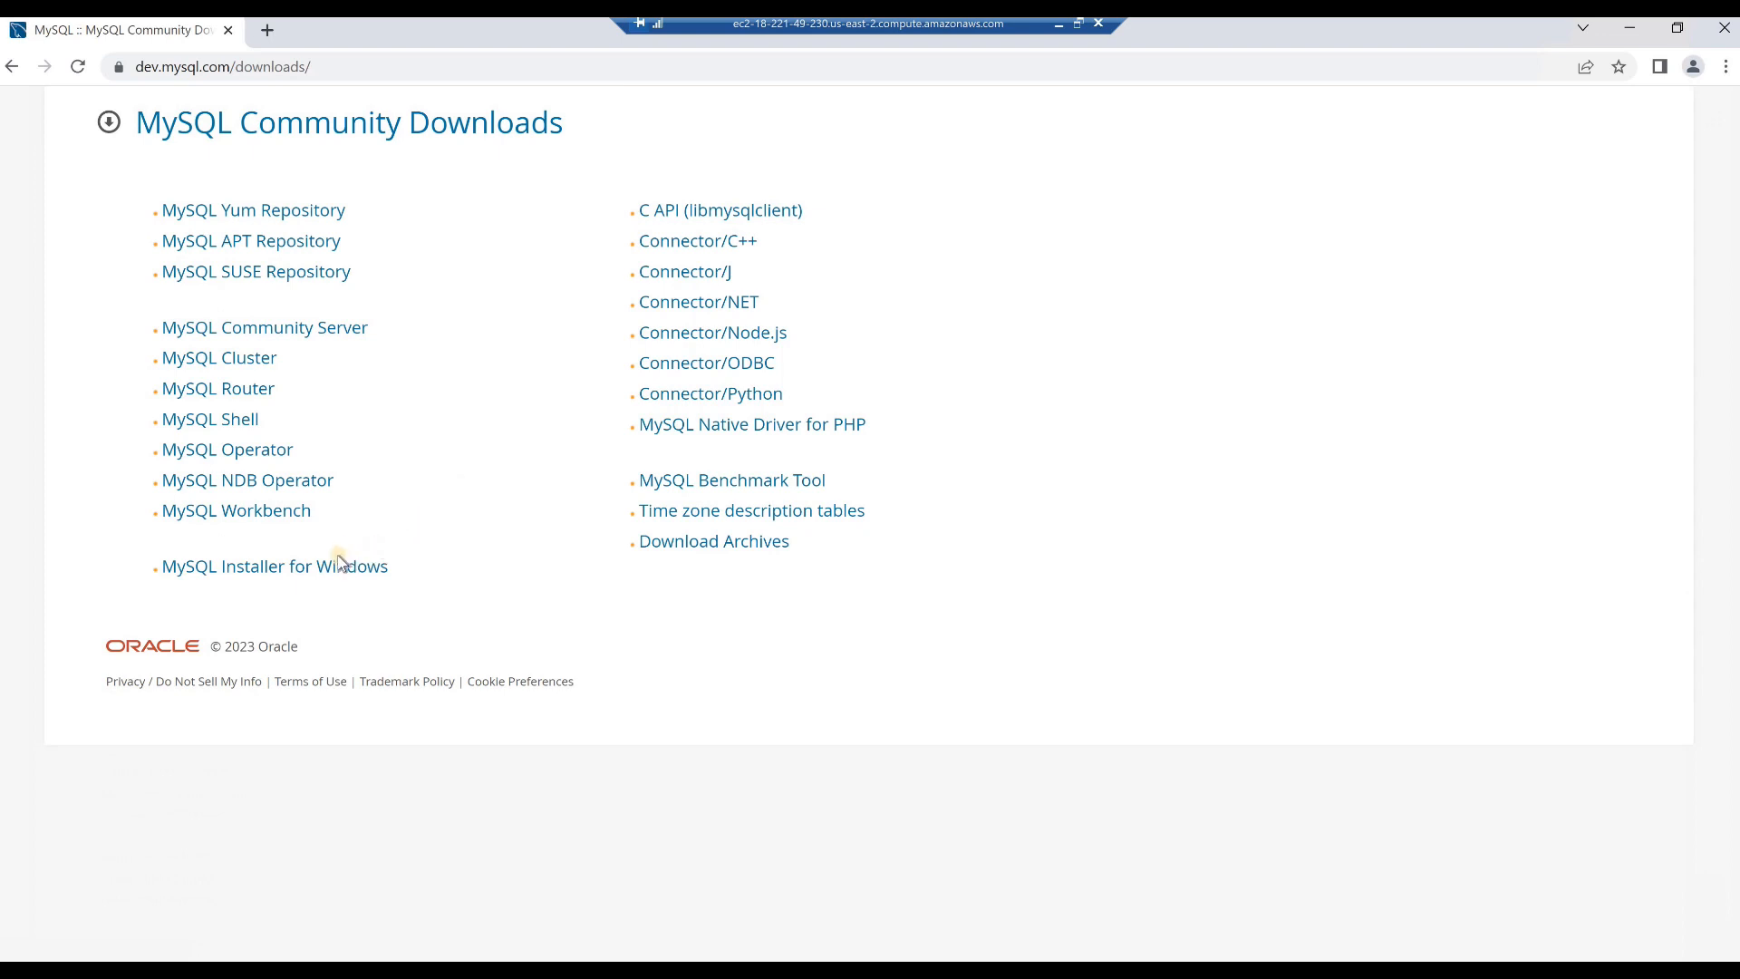
pyautogui.click(297, 571)
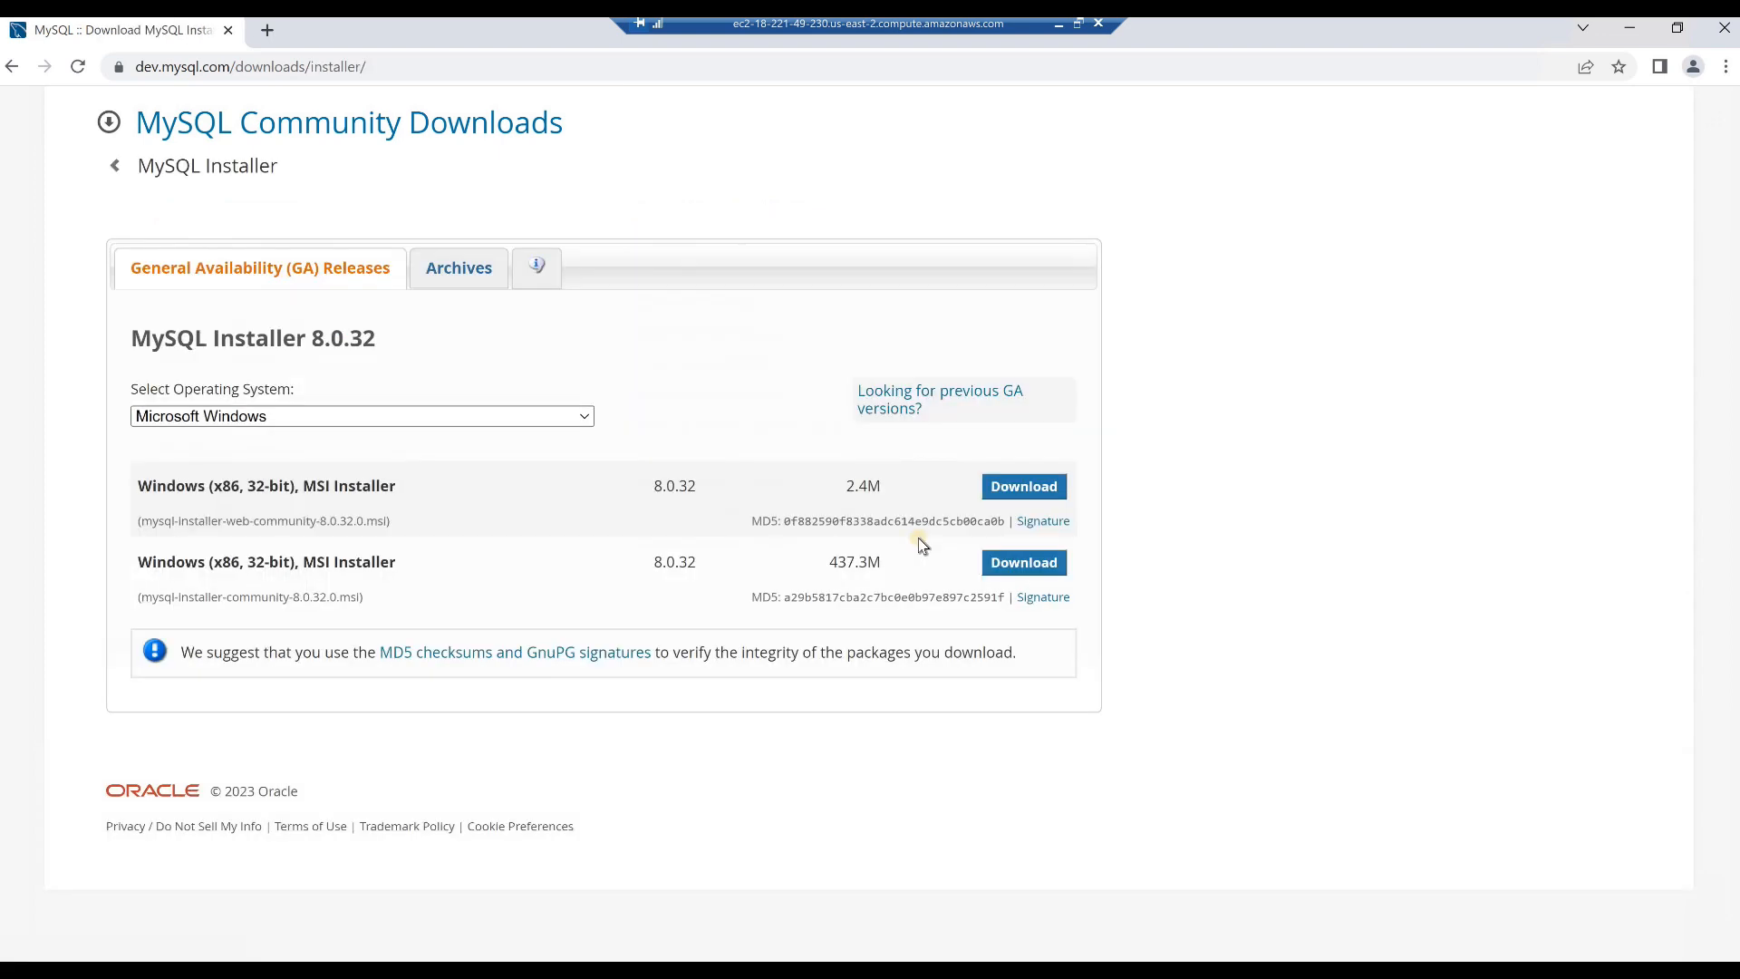
# - Download the full mysql-installer-community-8.0.32.0.msi package without signing in, and open the downloaded file
pyautogui.click(1023, 569)
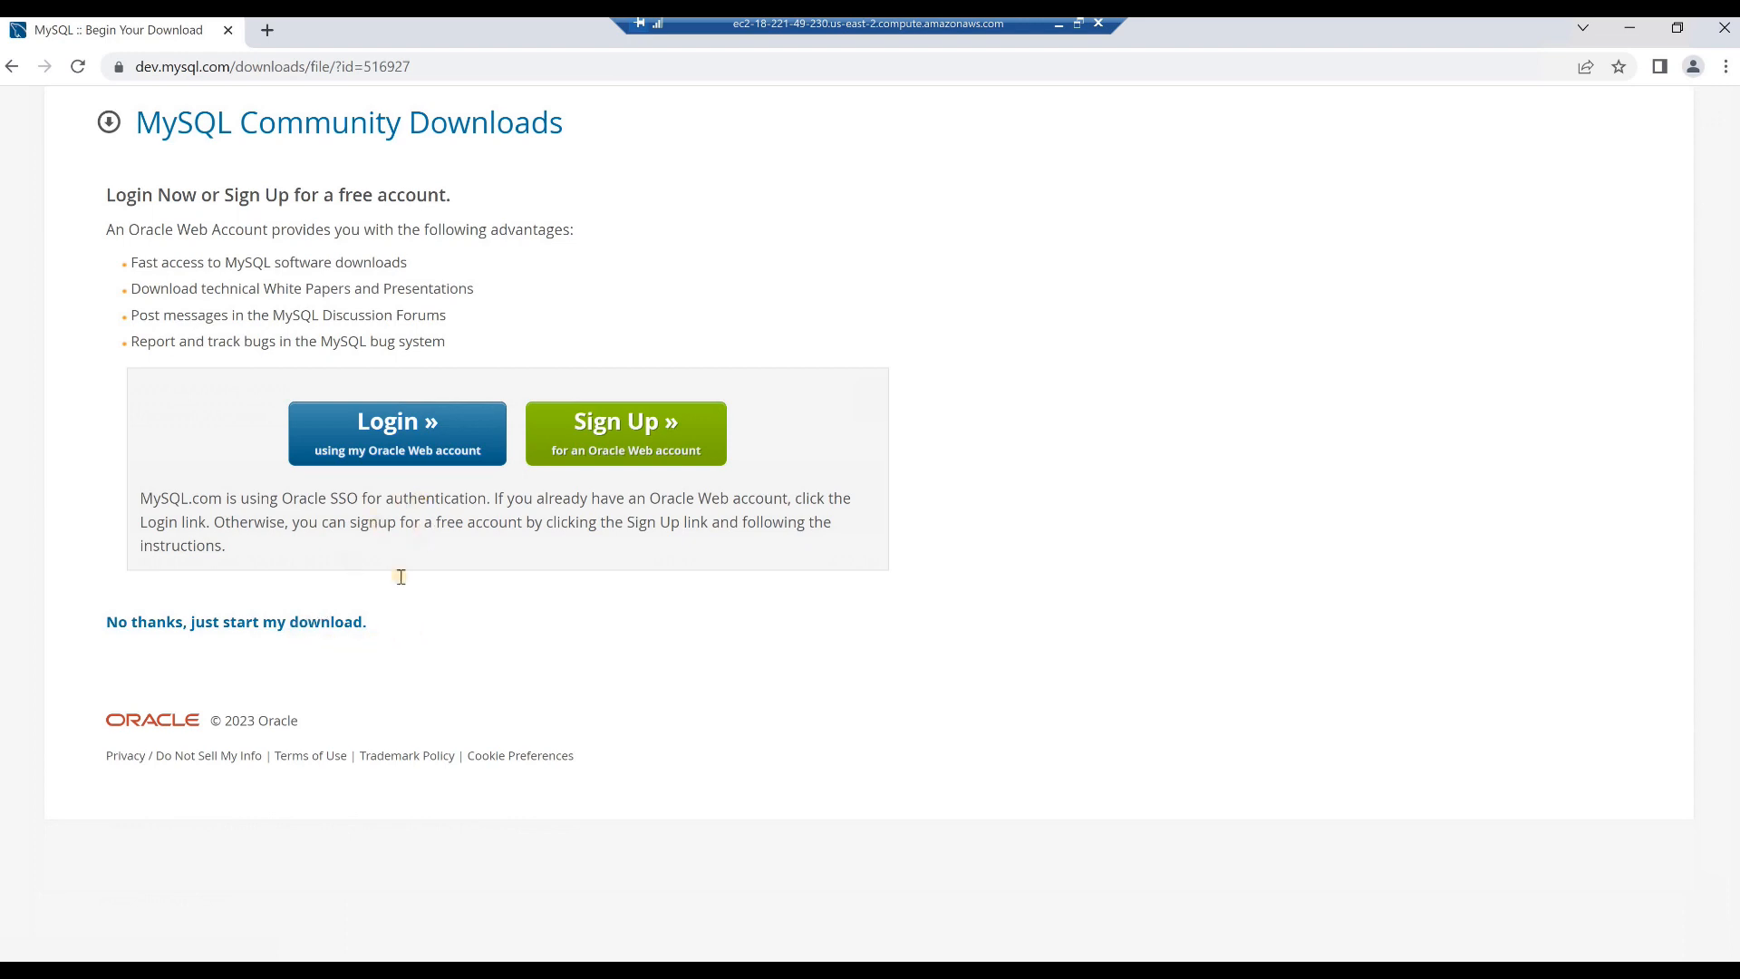
pyautogui.click(308, 625)
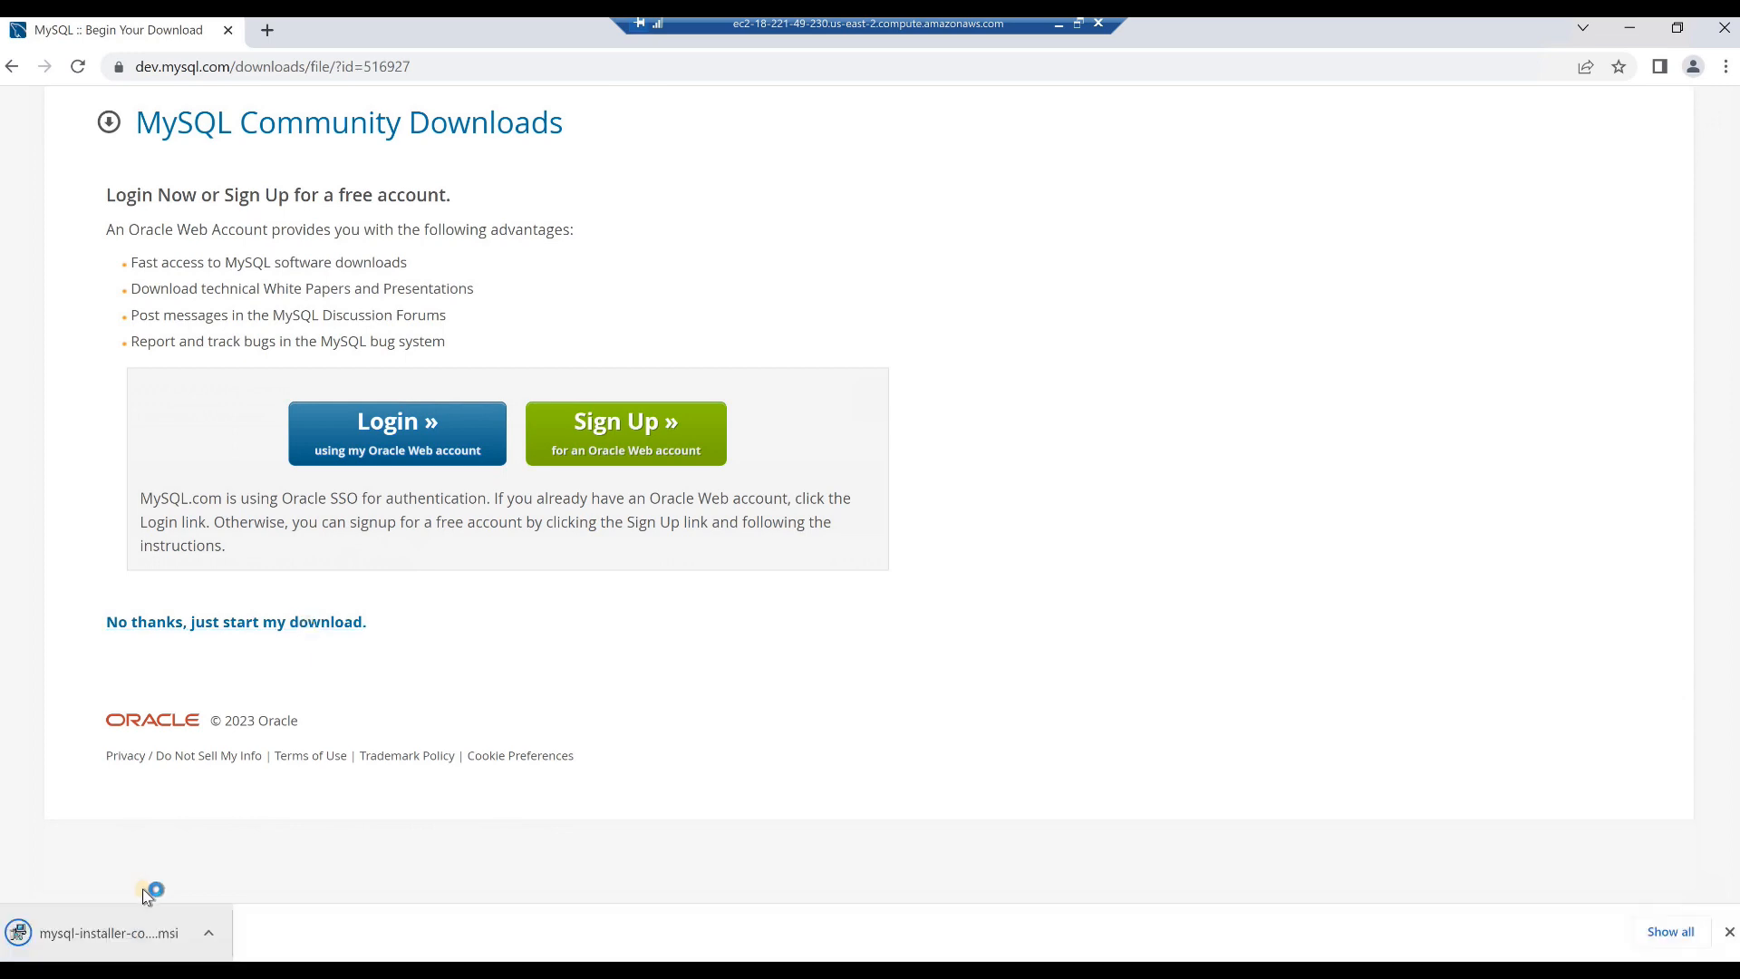
pyautogui.click(208, 934)
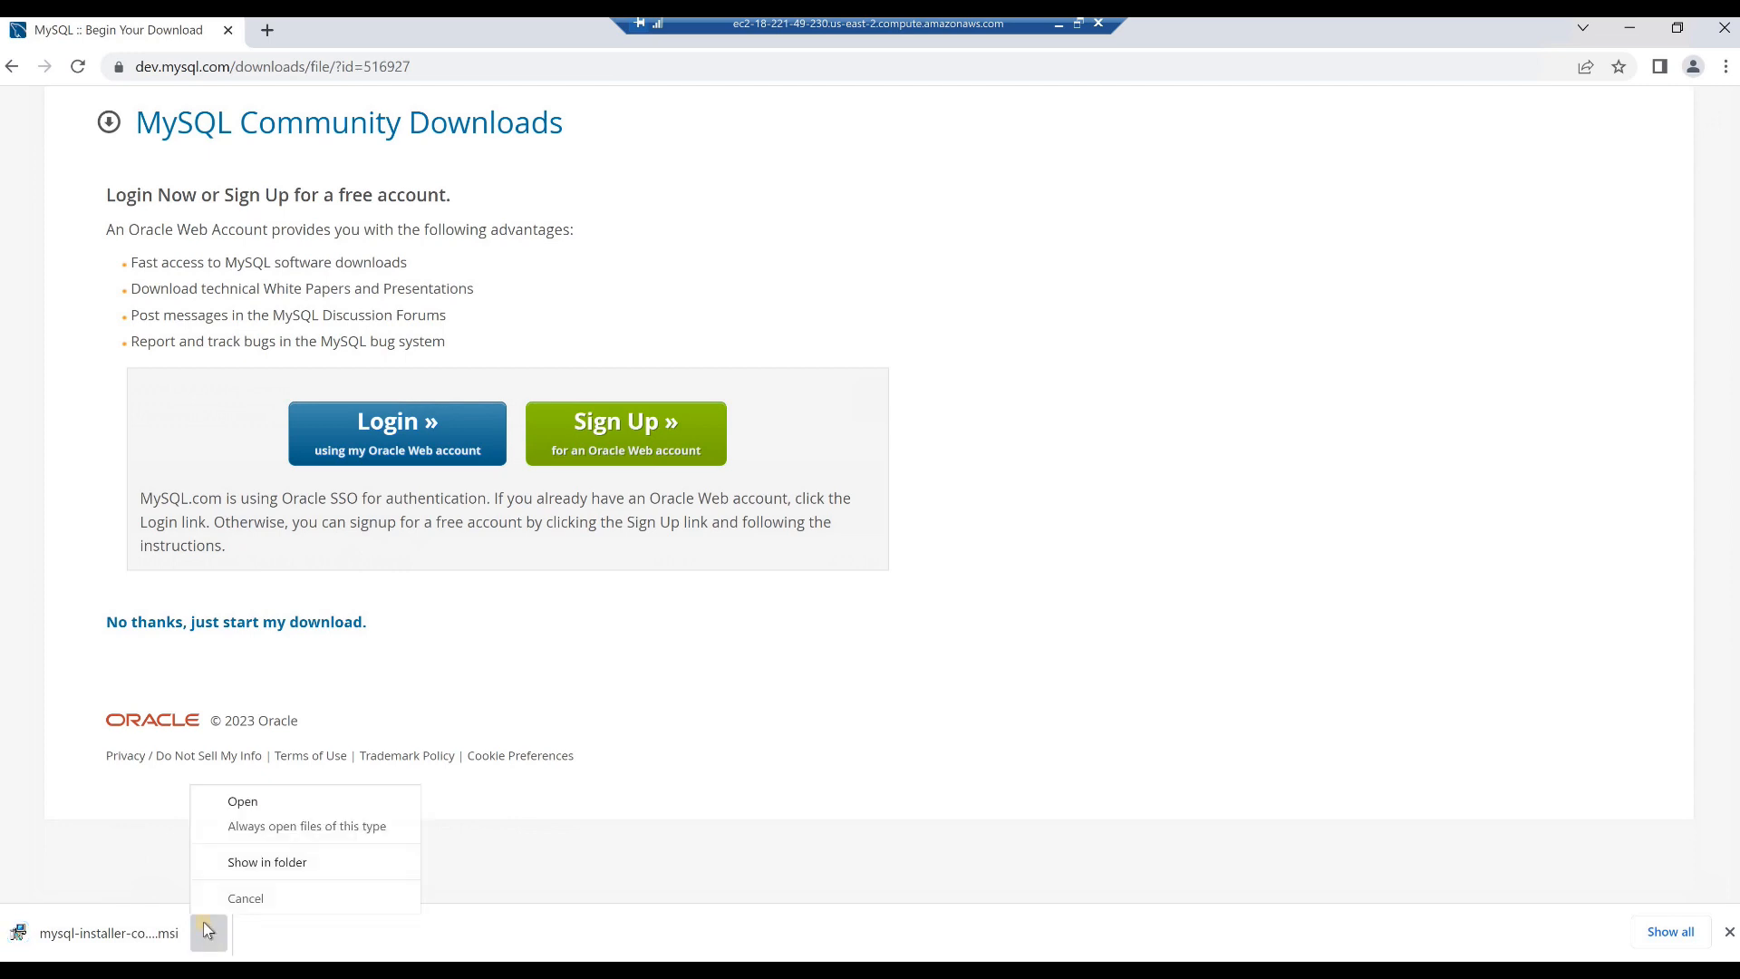
pyautogui.click(237, 802)
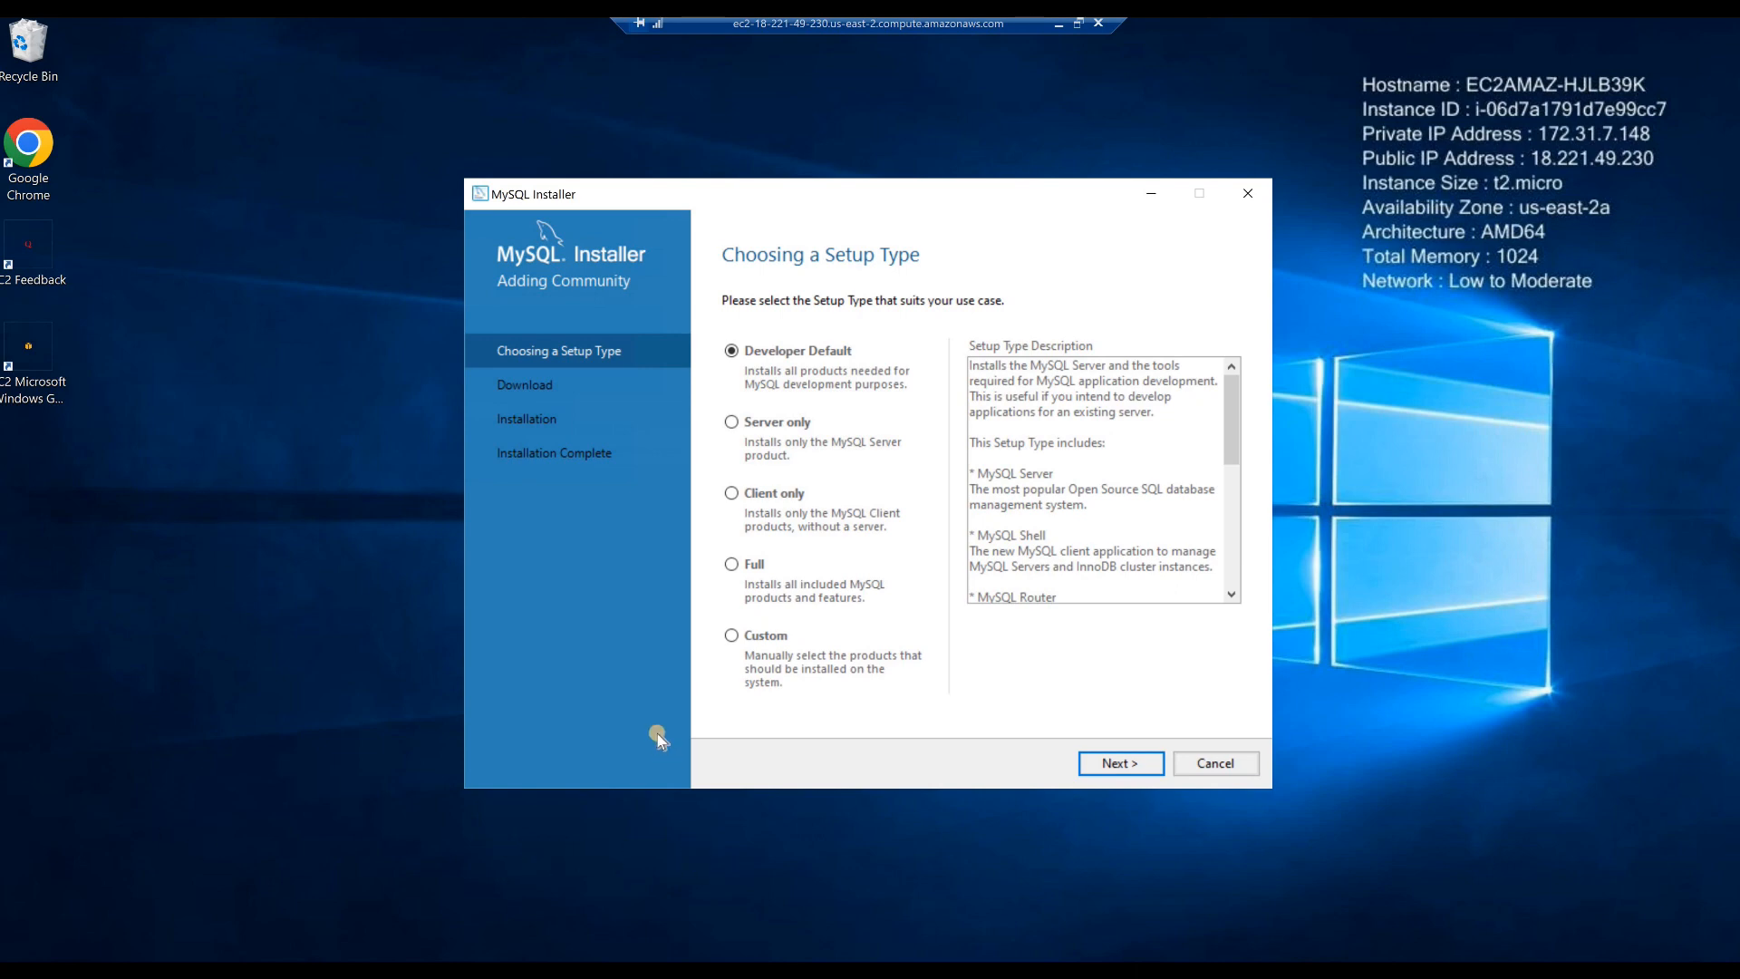
# - Choose the Full setup type, continue without the products that have missing requirements, and install the listed MySQL products
pyautogui.click(733, 565)
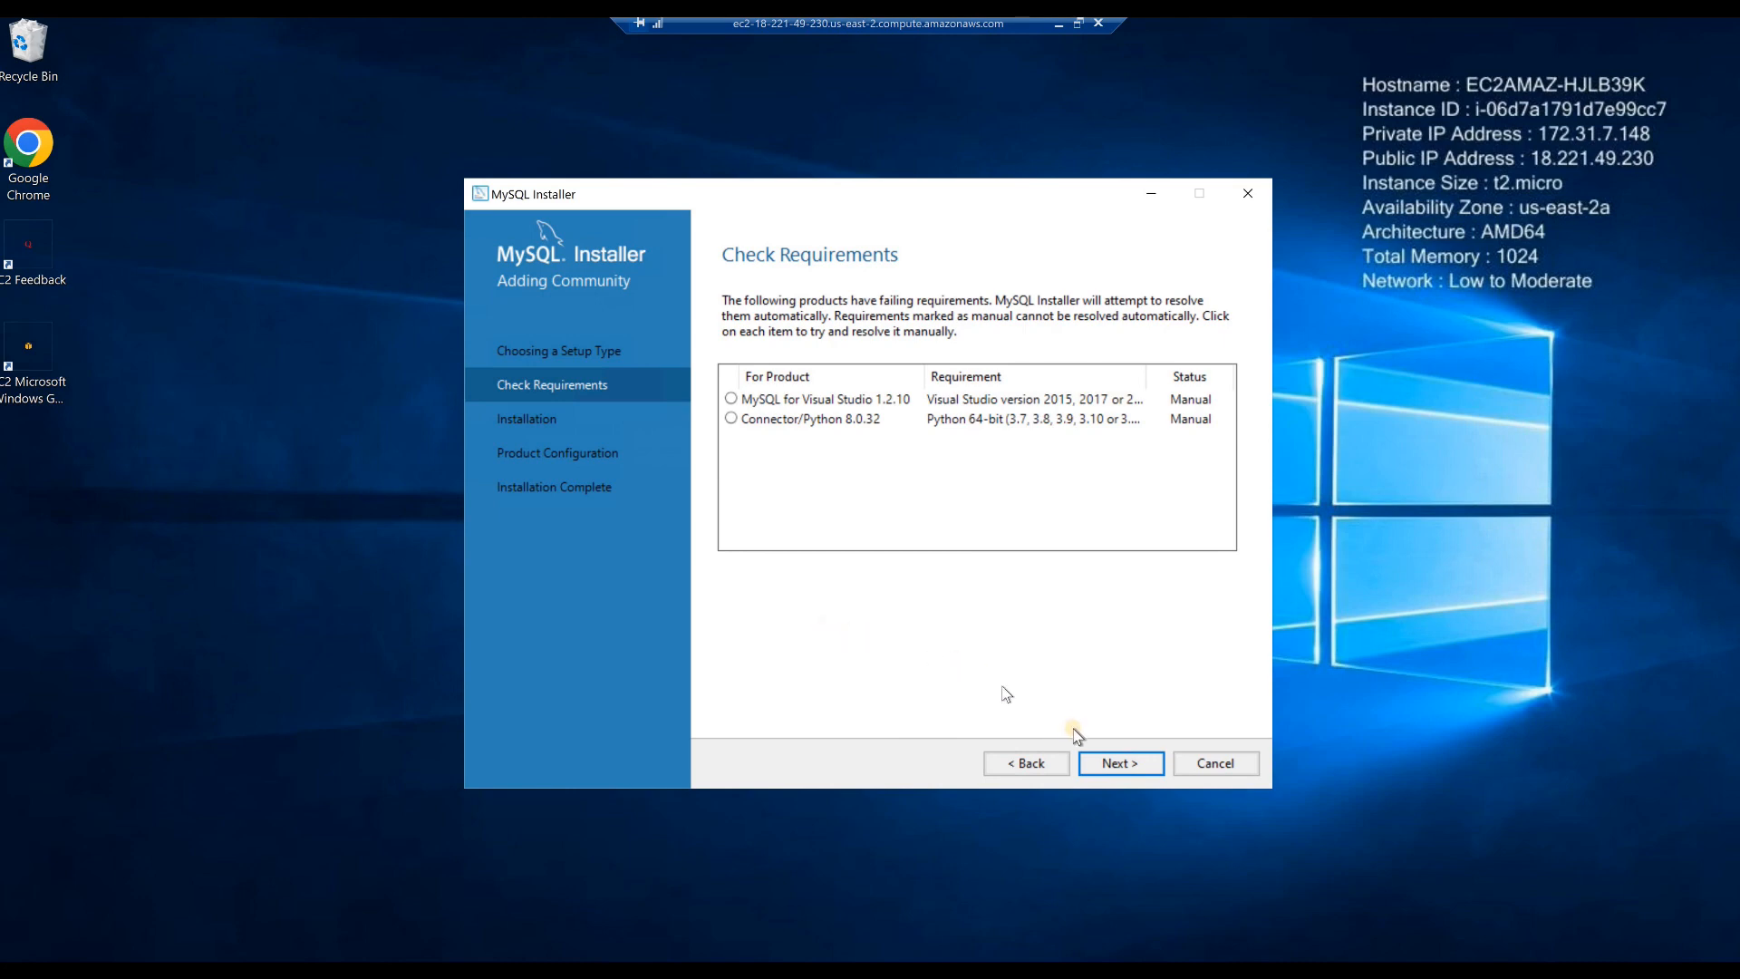
pyautogui.click(1113, 766)
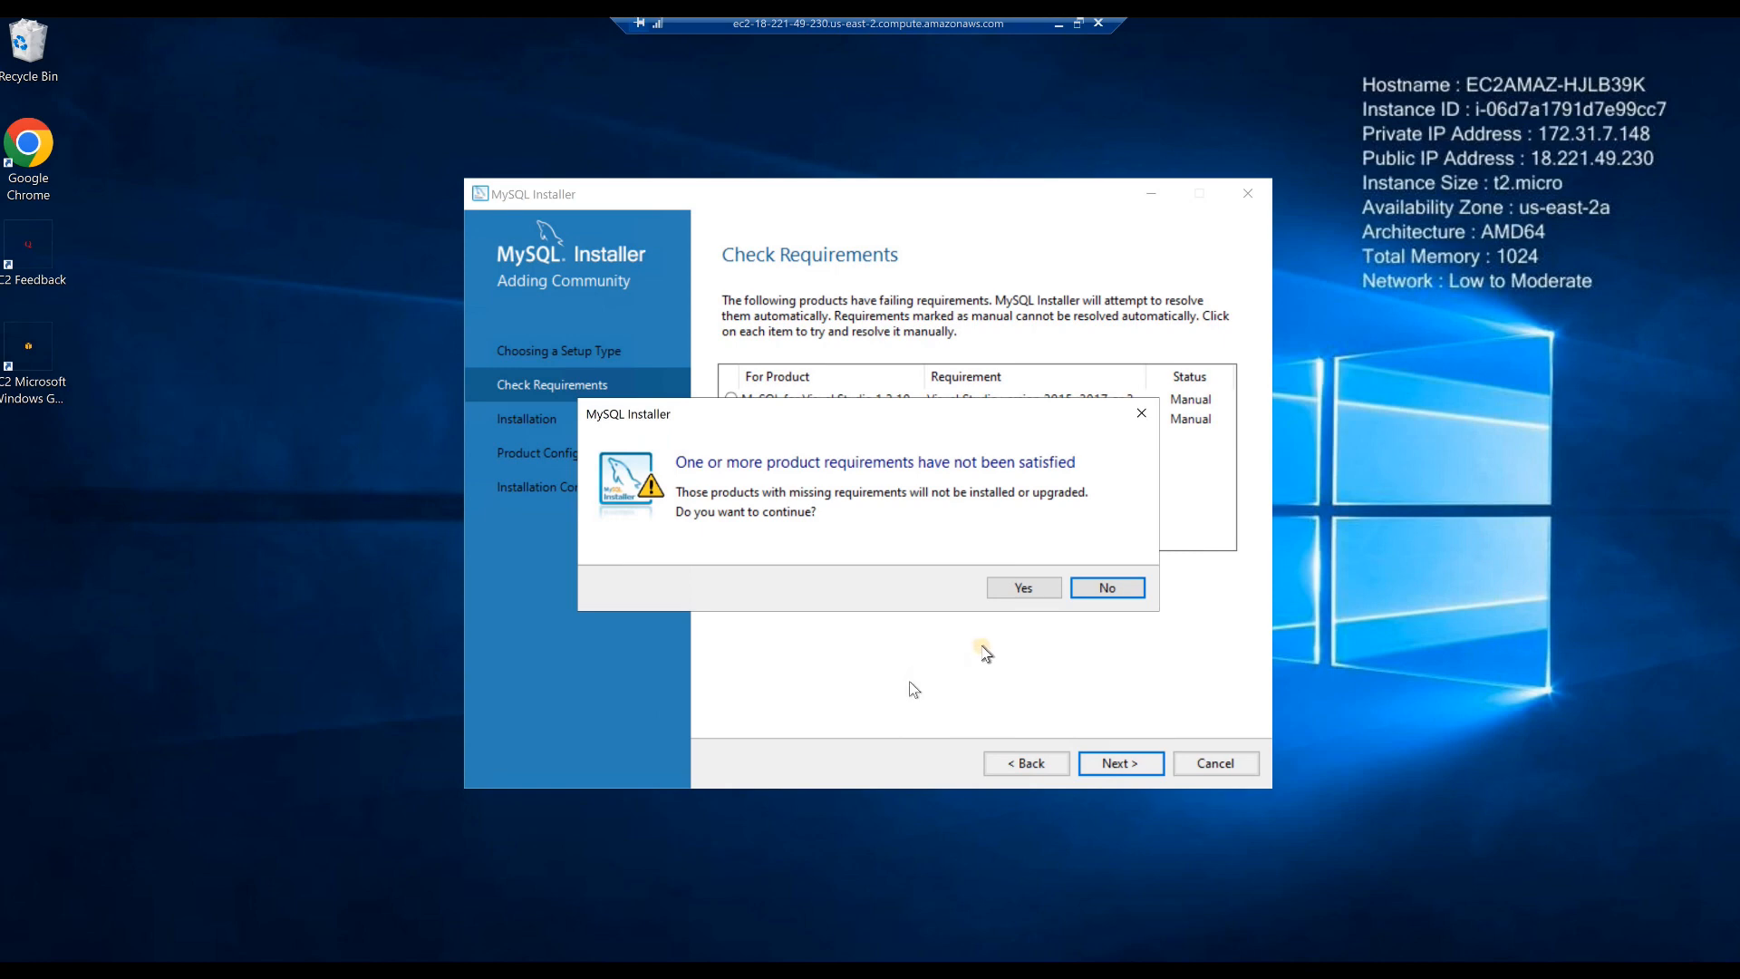
pyautogui.click(1020, 589)
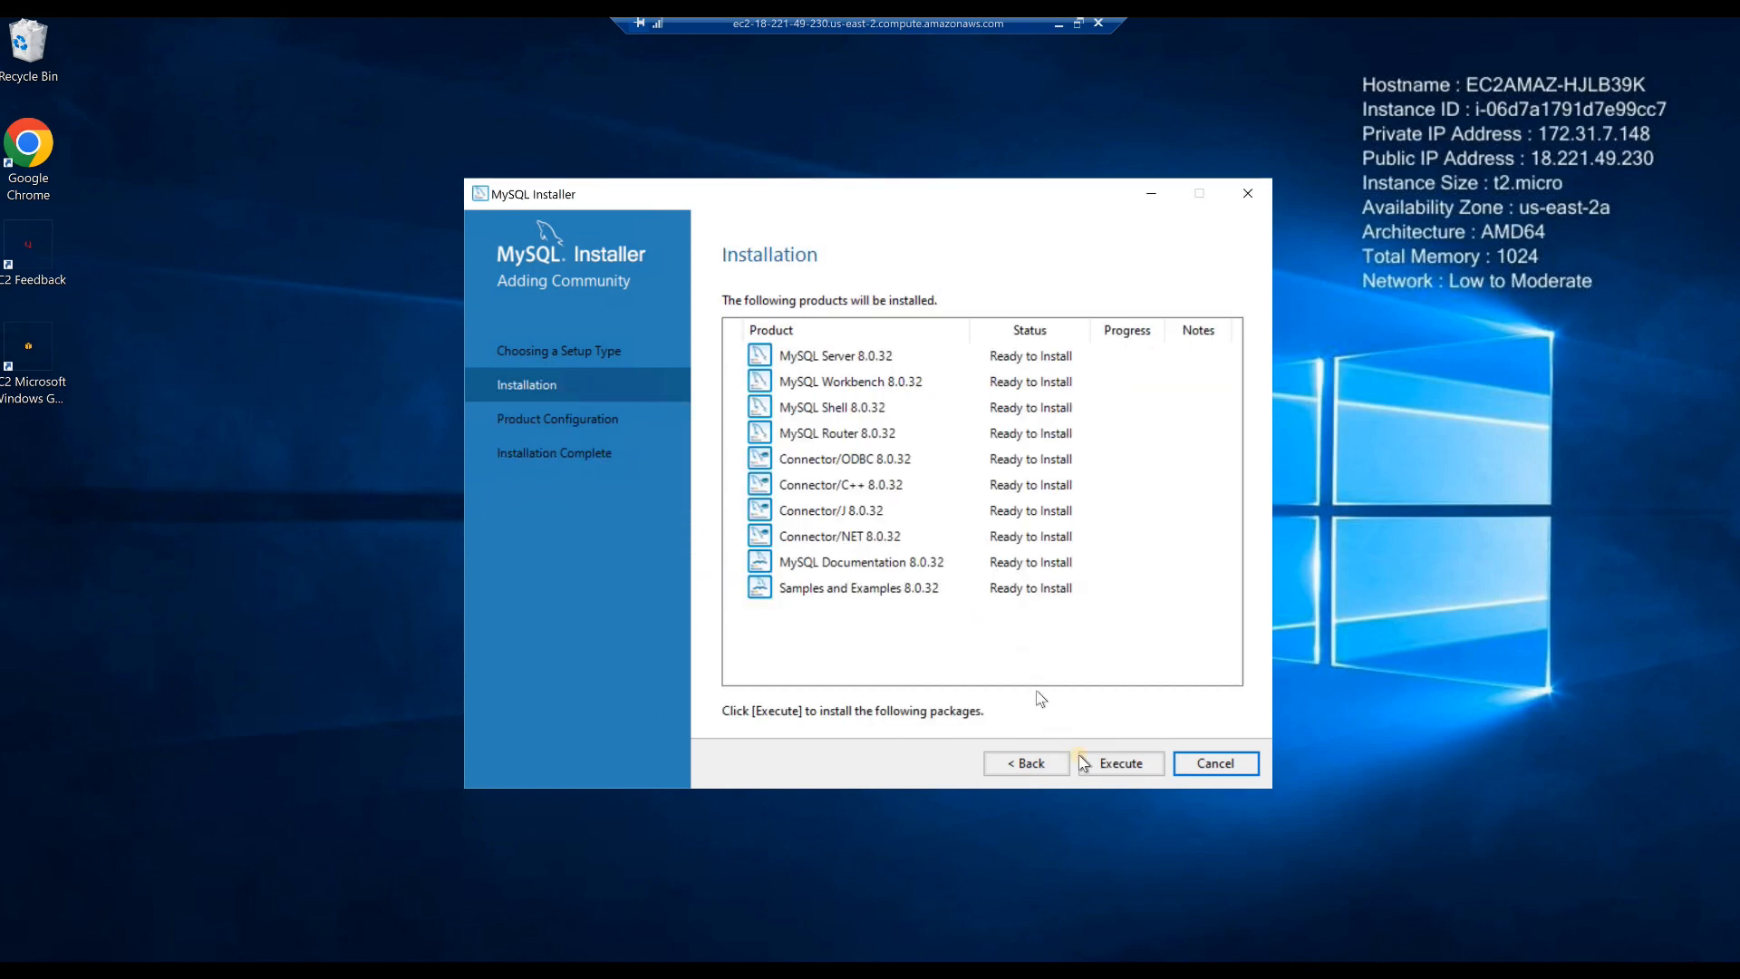
pyautogui.click(1117, 764)
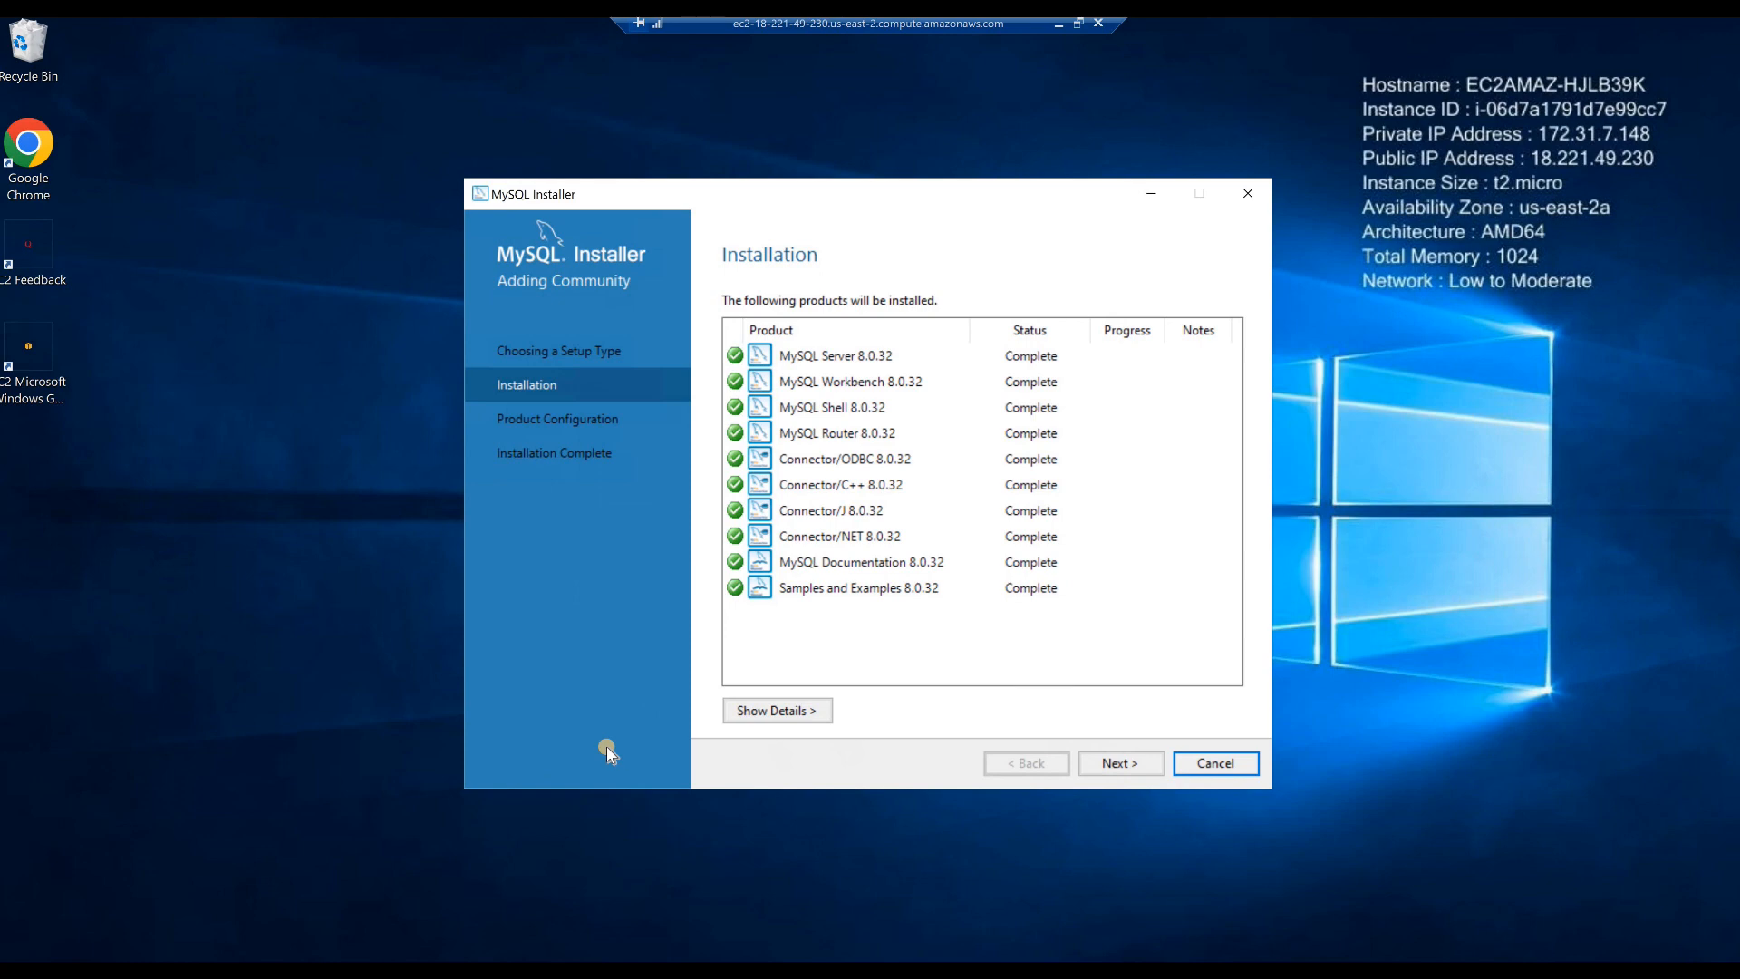
# - Begin configuring MySQL Server as a Development Computer on TCP/IP port 3306 with strong password encryption for authentication
pyautogui.click(1095, 766)
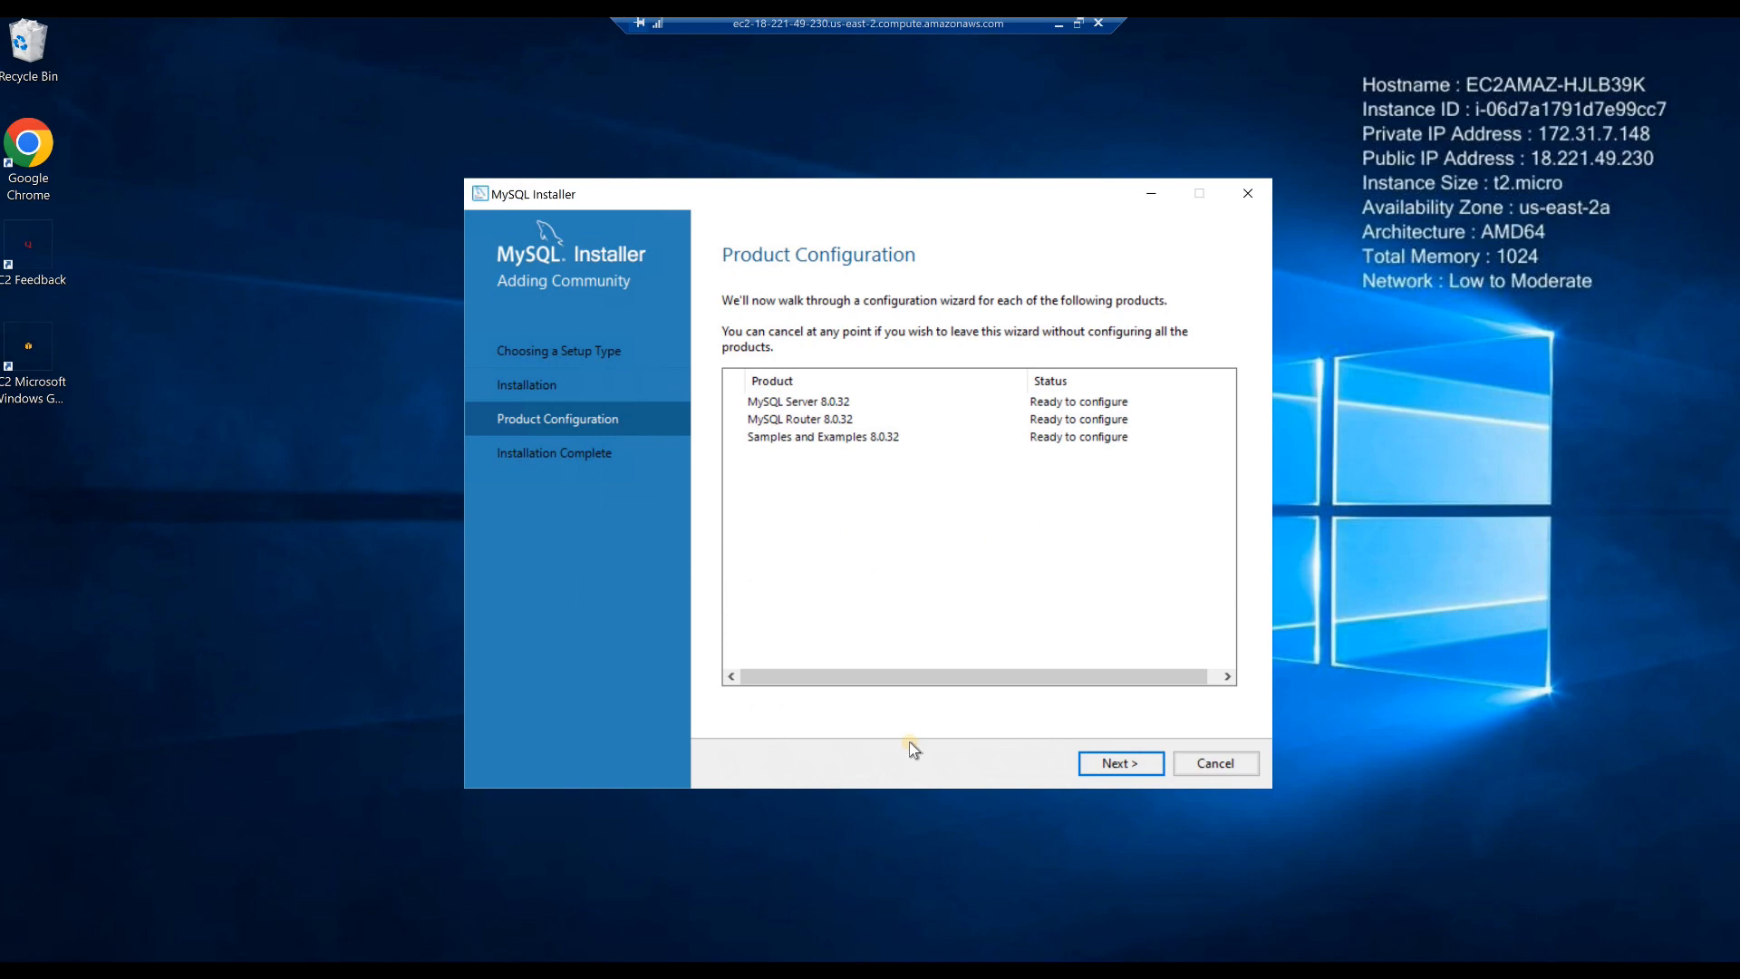
pyautogui.click(1117, 763)
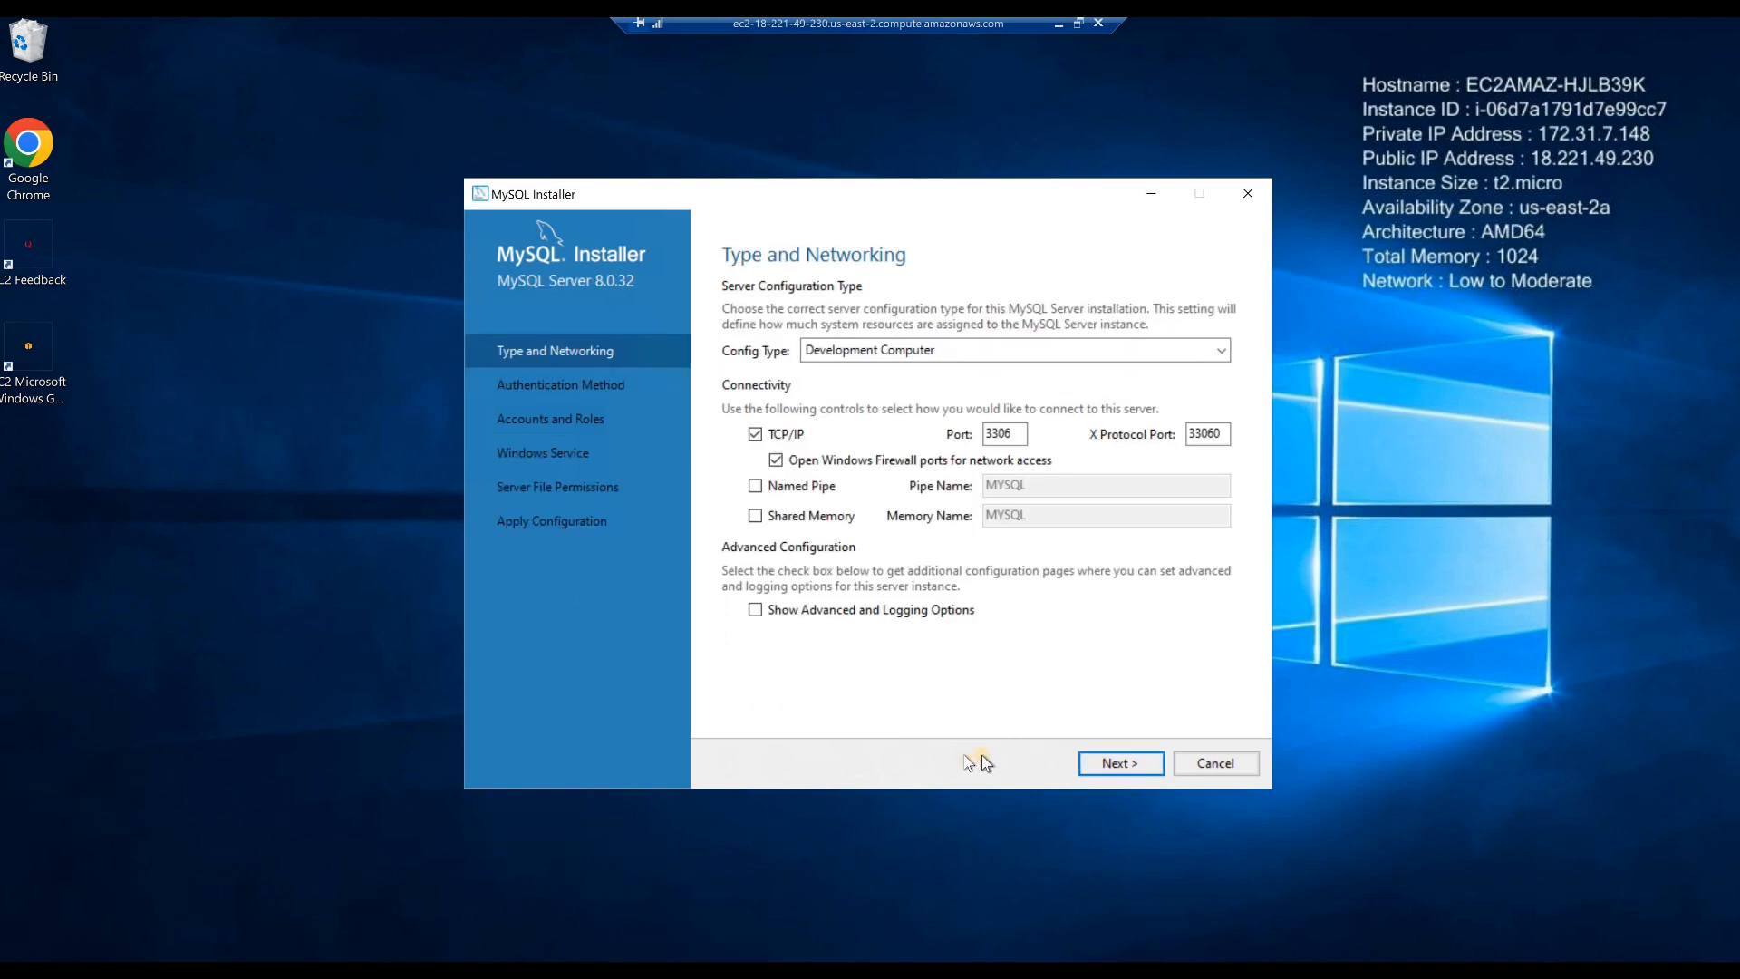
pyautogui.click(1111, 767)
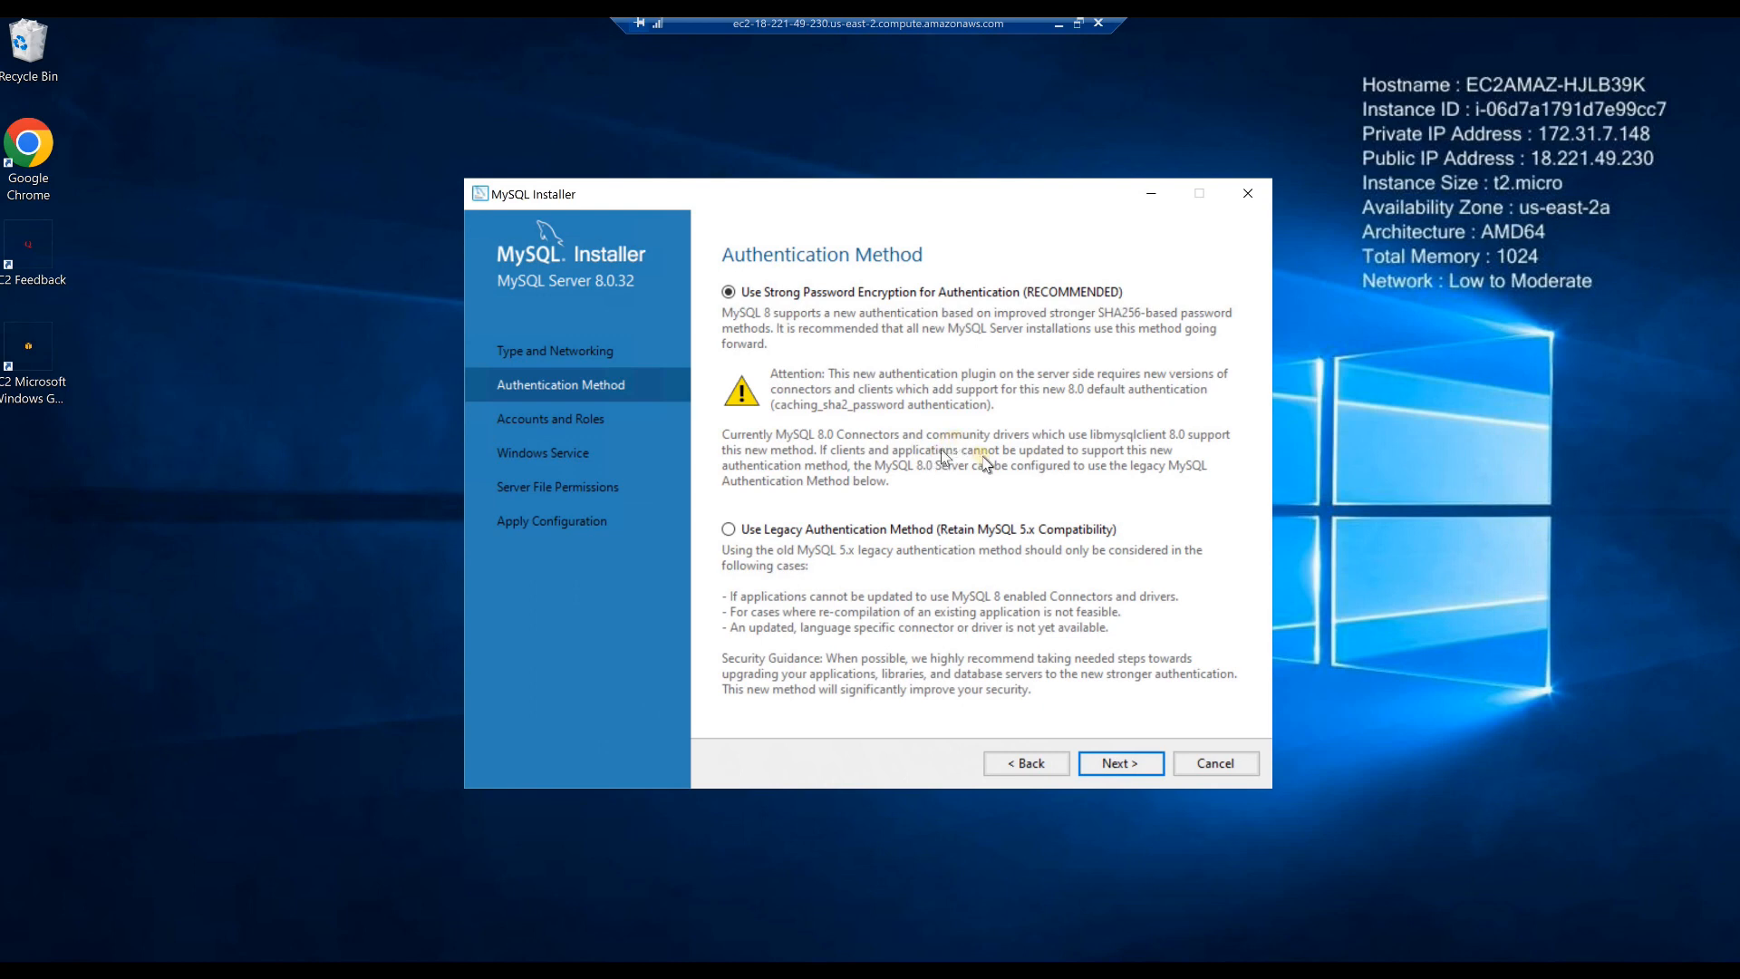
pyautogui.click(1104, 765)
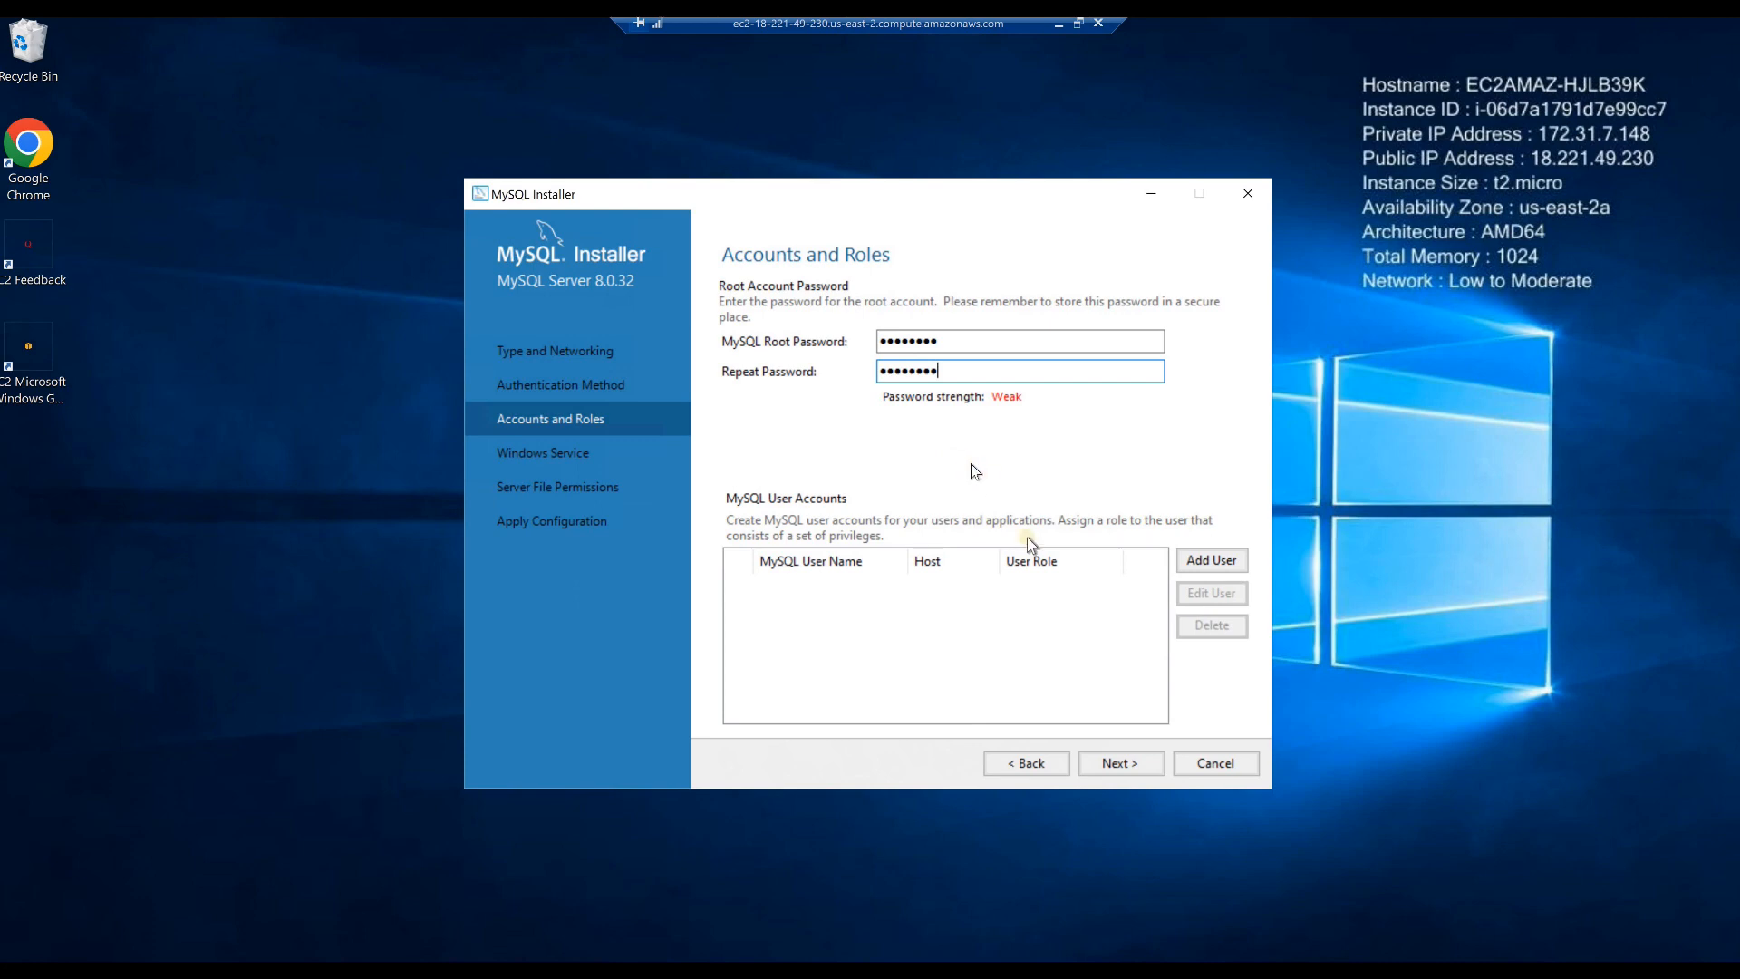
# - Set the MySQL root password and apply the server configuration with the default MySQL80 Windows service and full-access file permissions option
pyautogui.click(1111, 765)
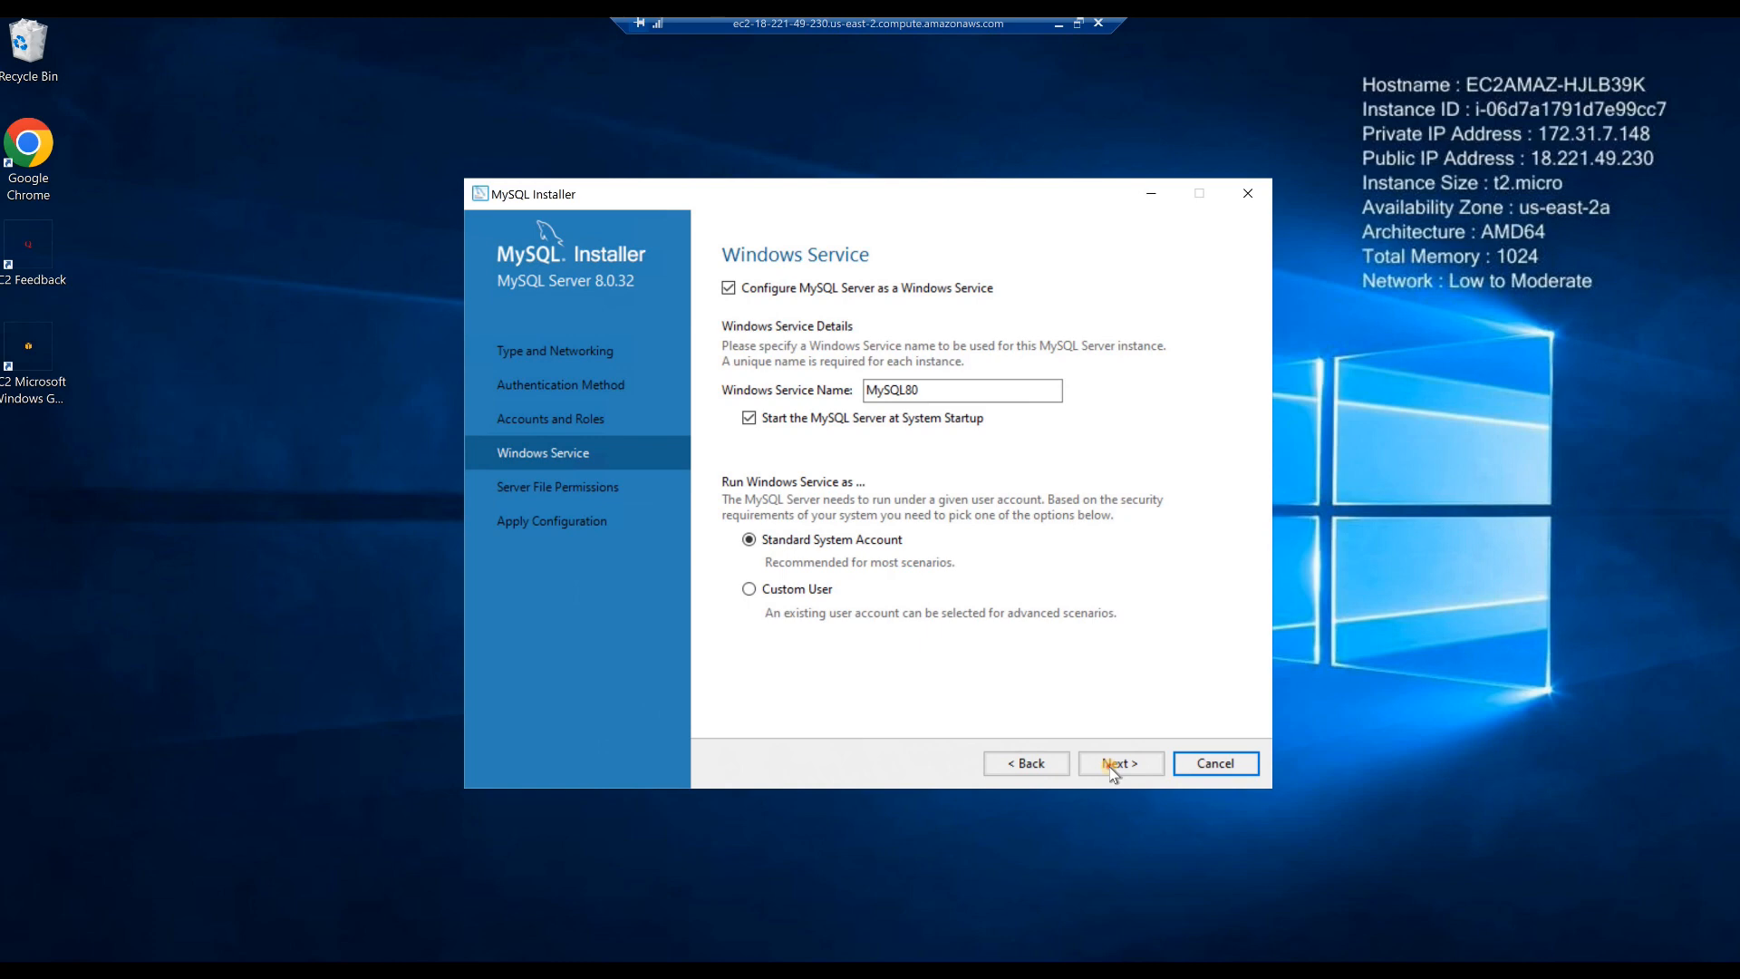
pyautogui.click(1113, 766)
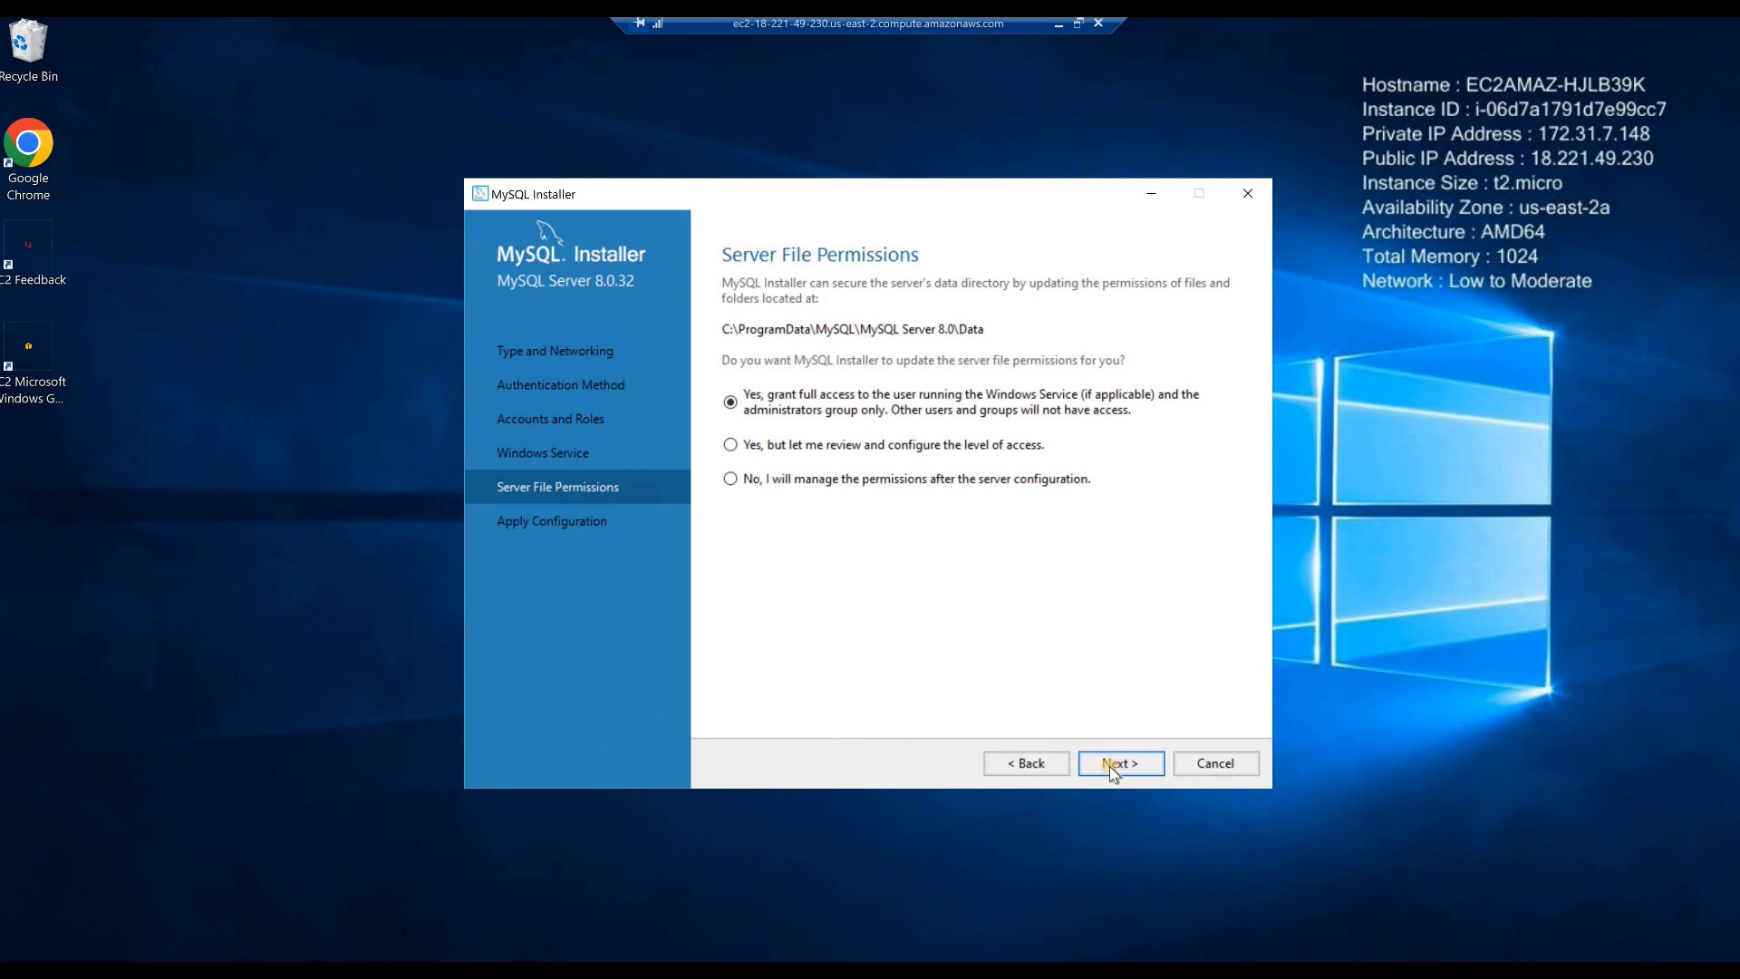
pyautogui.click(1110, 765)
pyautogui.click(1109, 765)
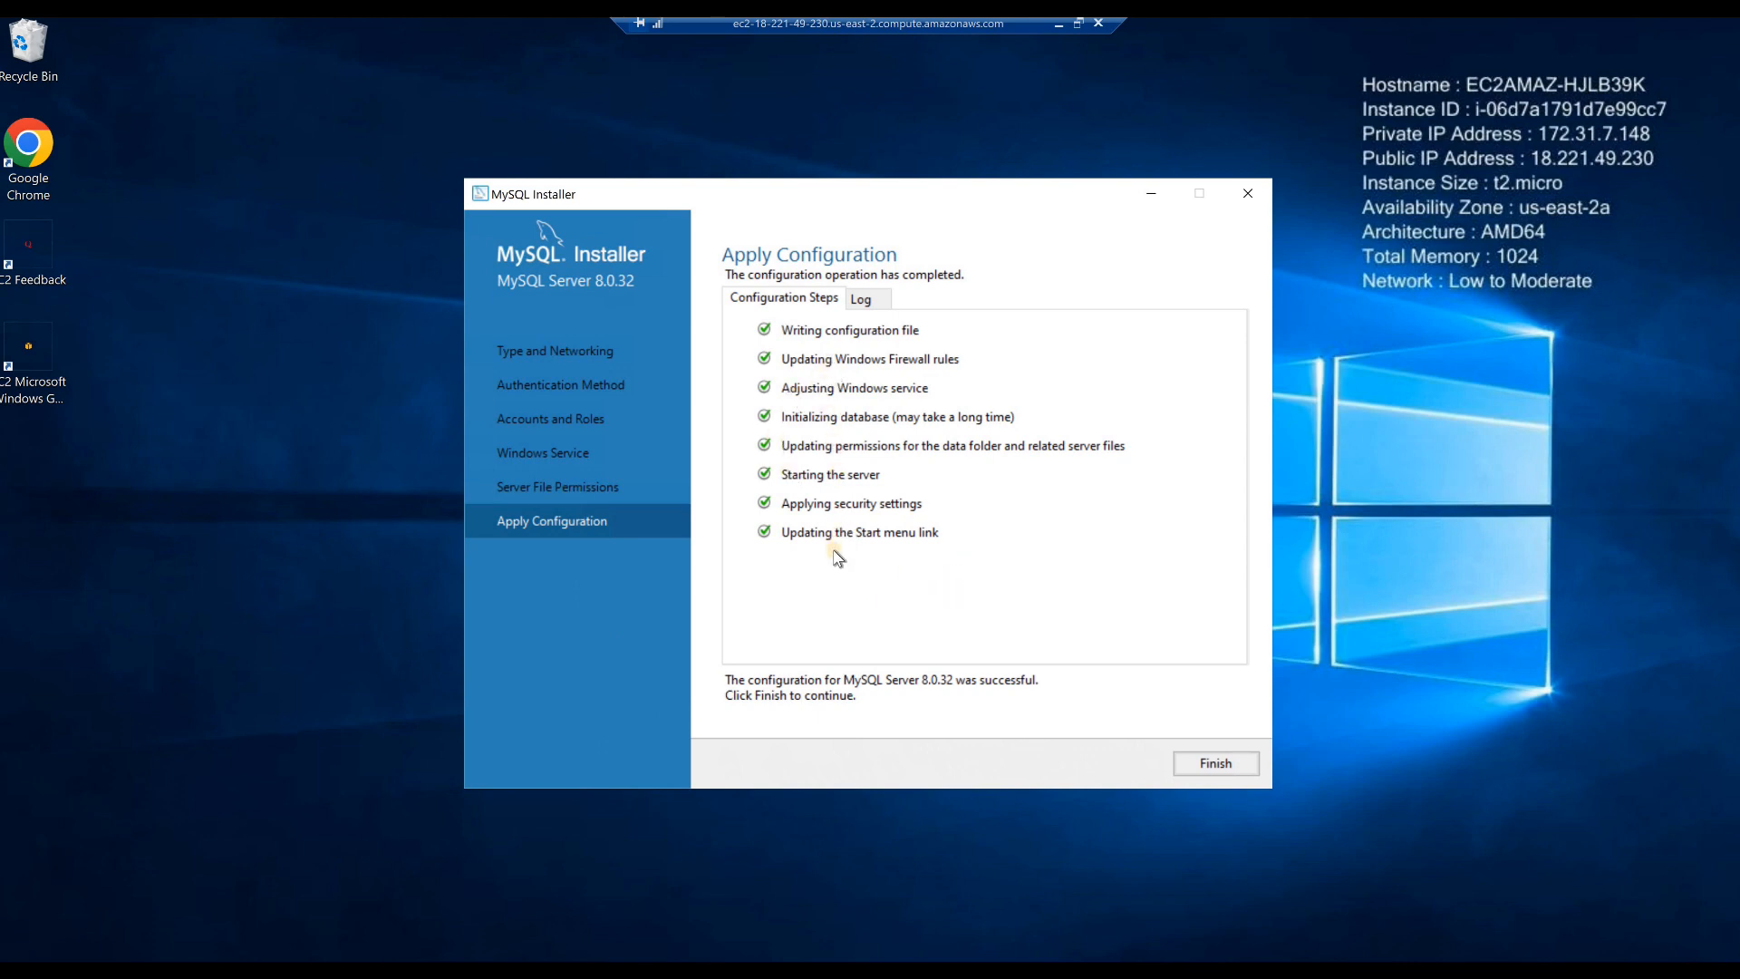
pyautogui.click(1207, 763)
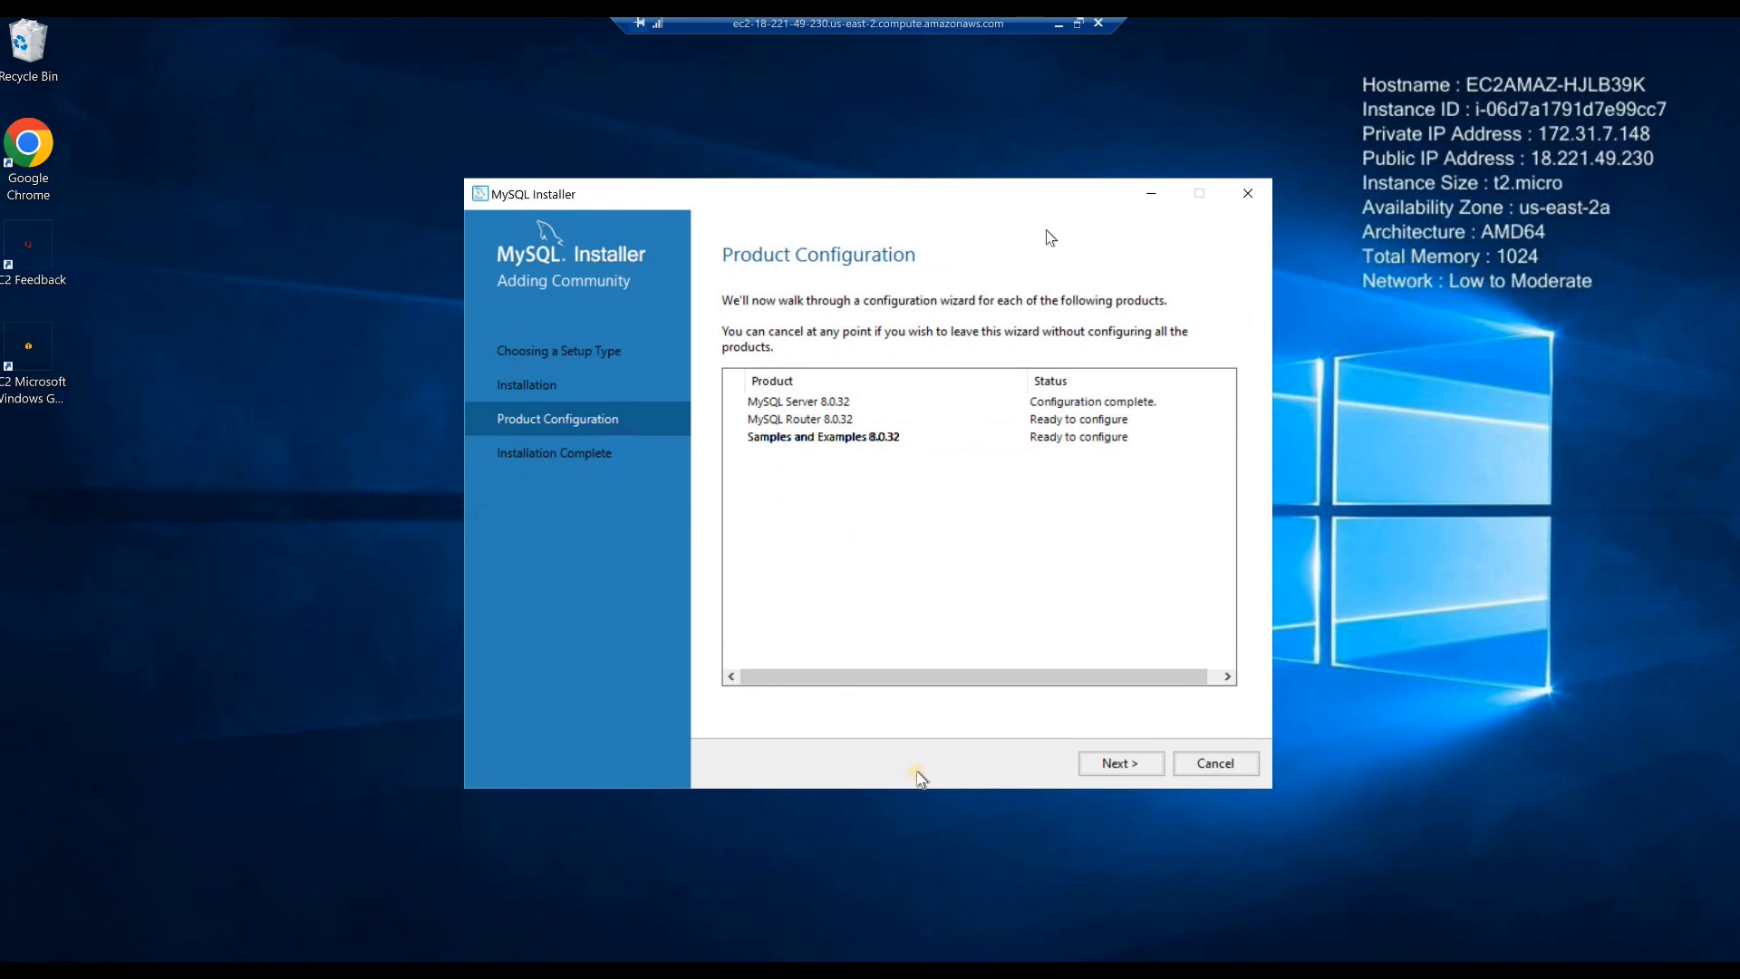
# - Finish the MySQL Router configuration without bootstrapping it for InnoDB Cluster
pyautogui.click(1121, 764)
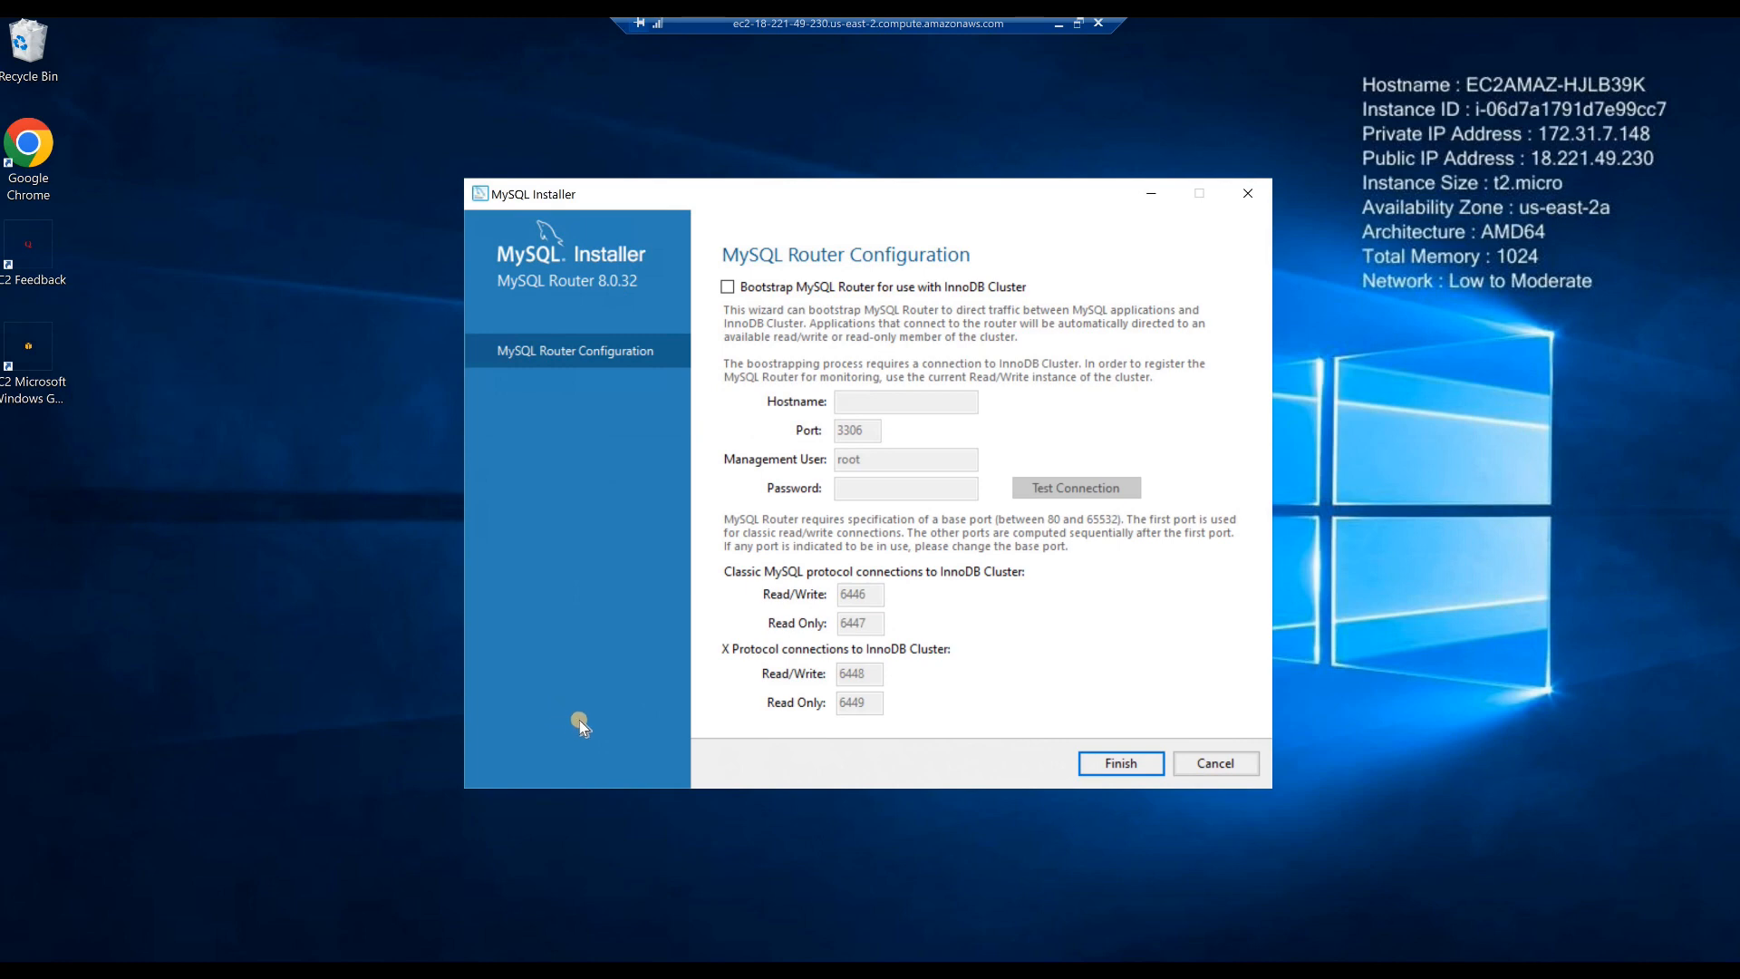
pyautogui.click(1111, 769)
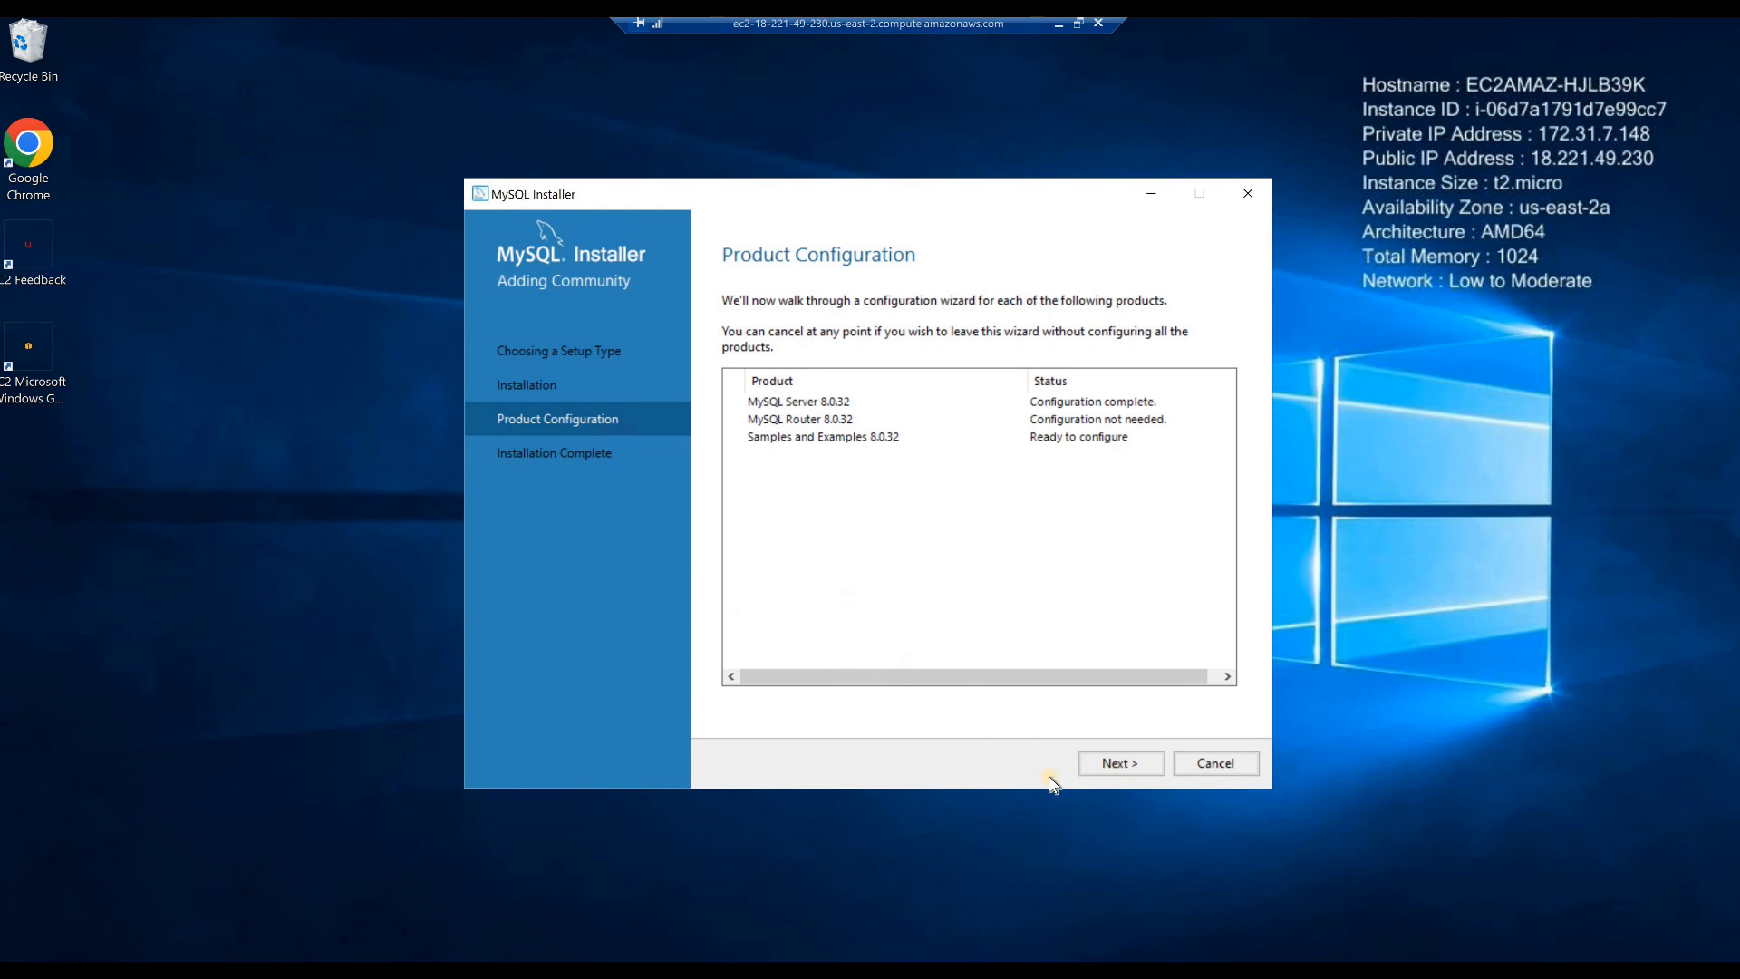
# - Check the root user's connection to MySQL Server 8.0.32 with its password, and apply the Samples and Examples configuration
pyautogui.click(1101, 766)
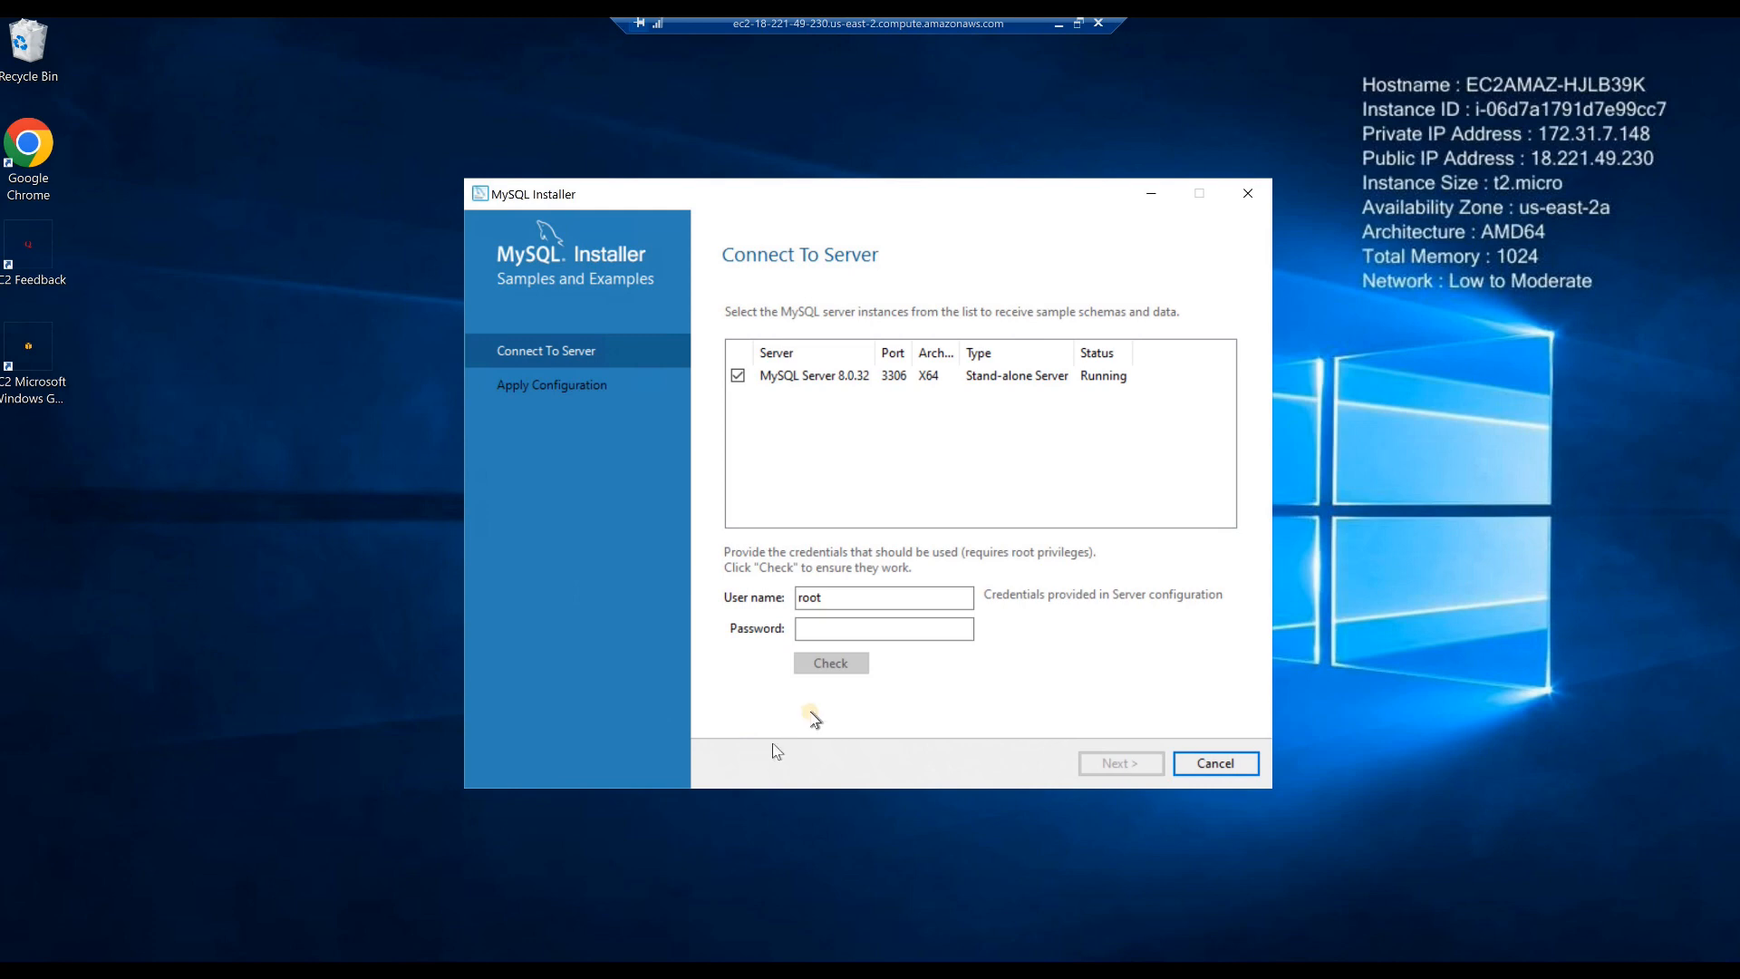
pyautogui.click(808, 630)
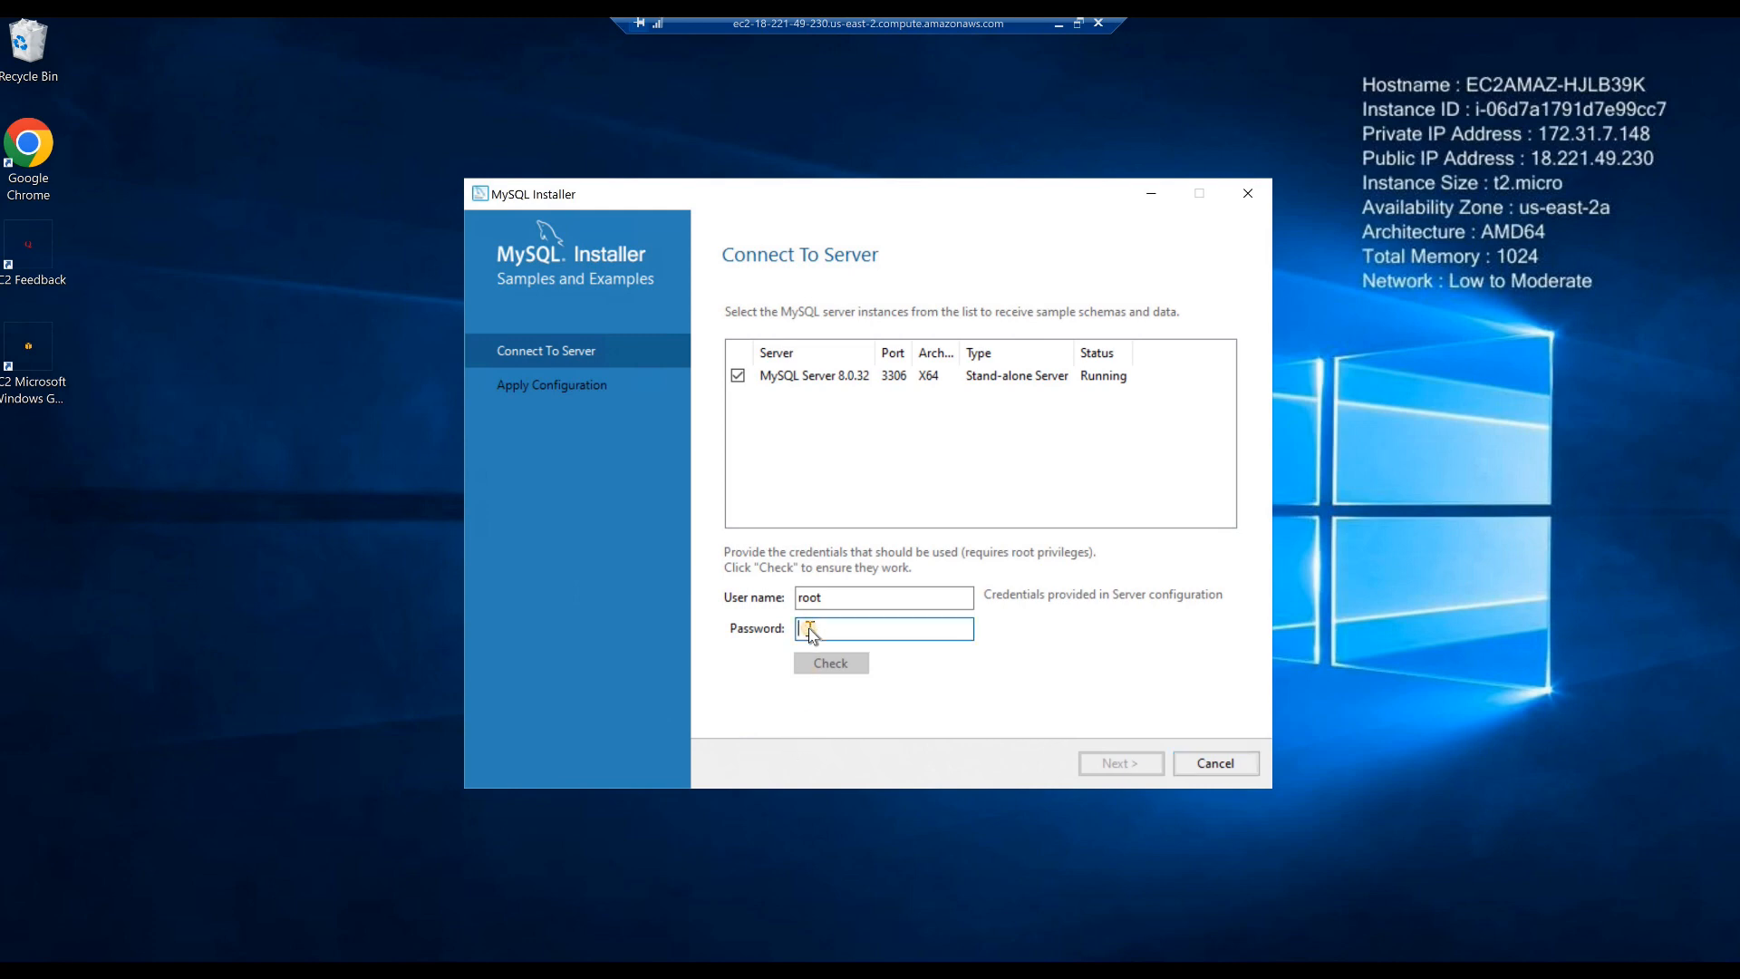
pyautogui.click(832, 664)
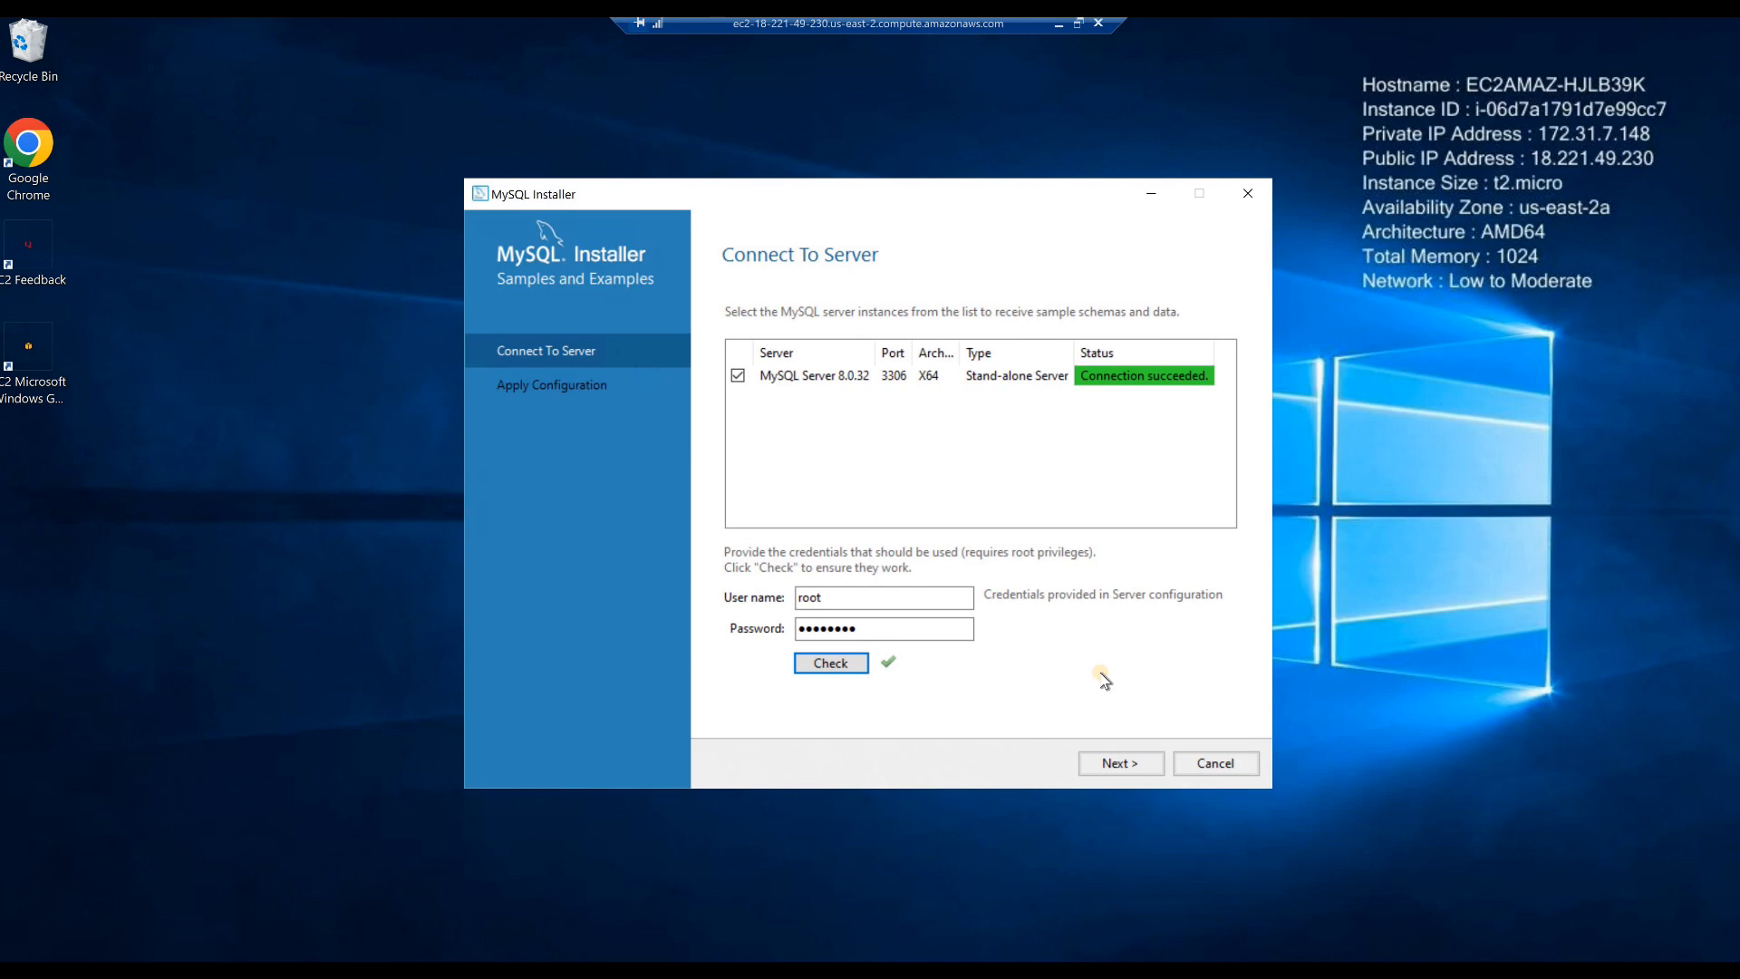
pyautogui.click(1100, 763)
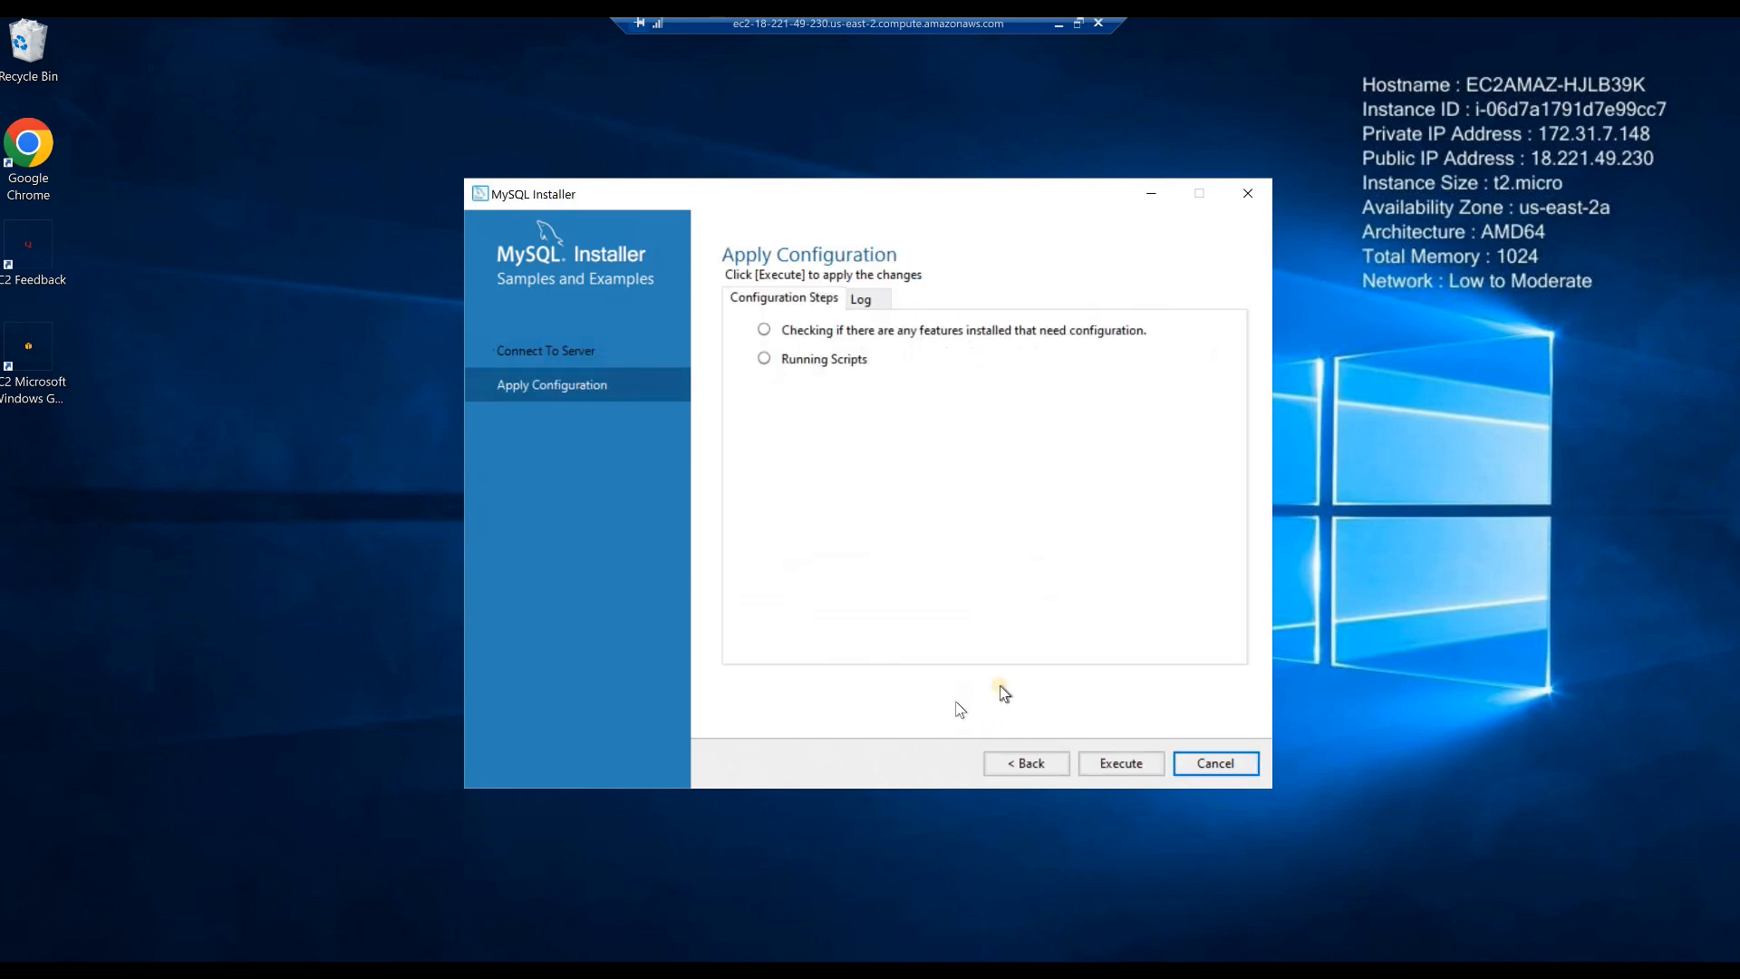
pyautogui.click(1100, 764)
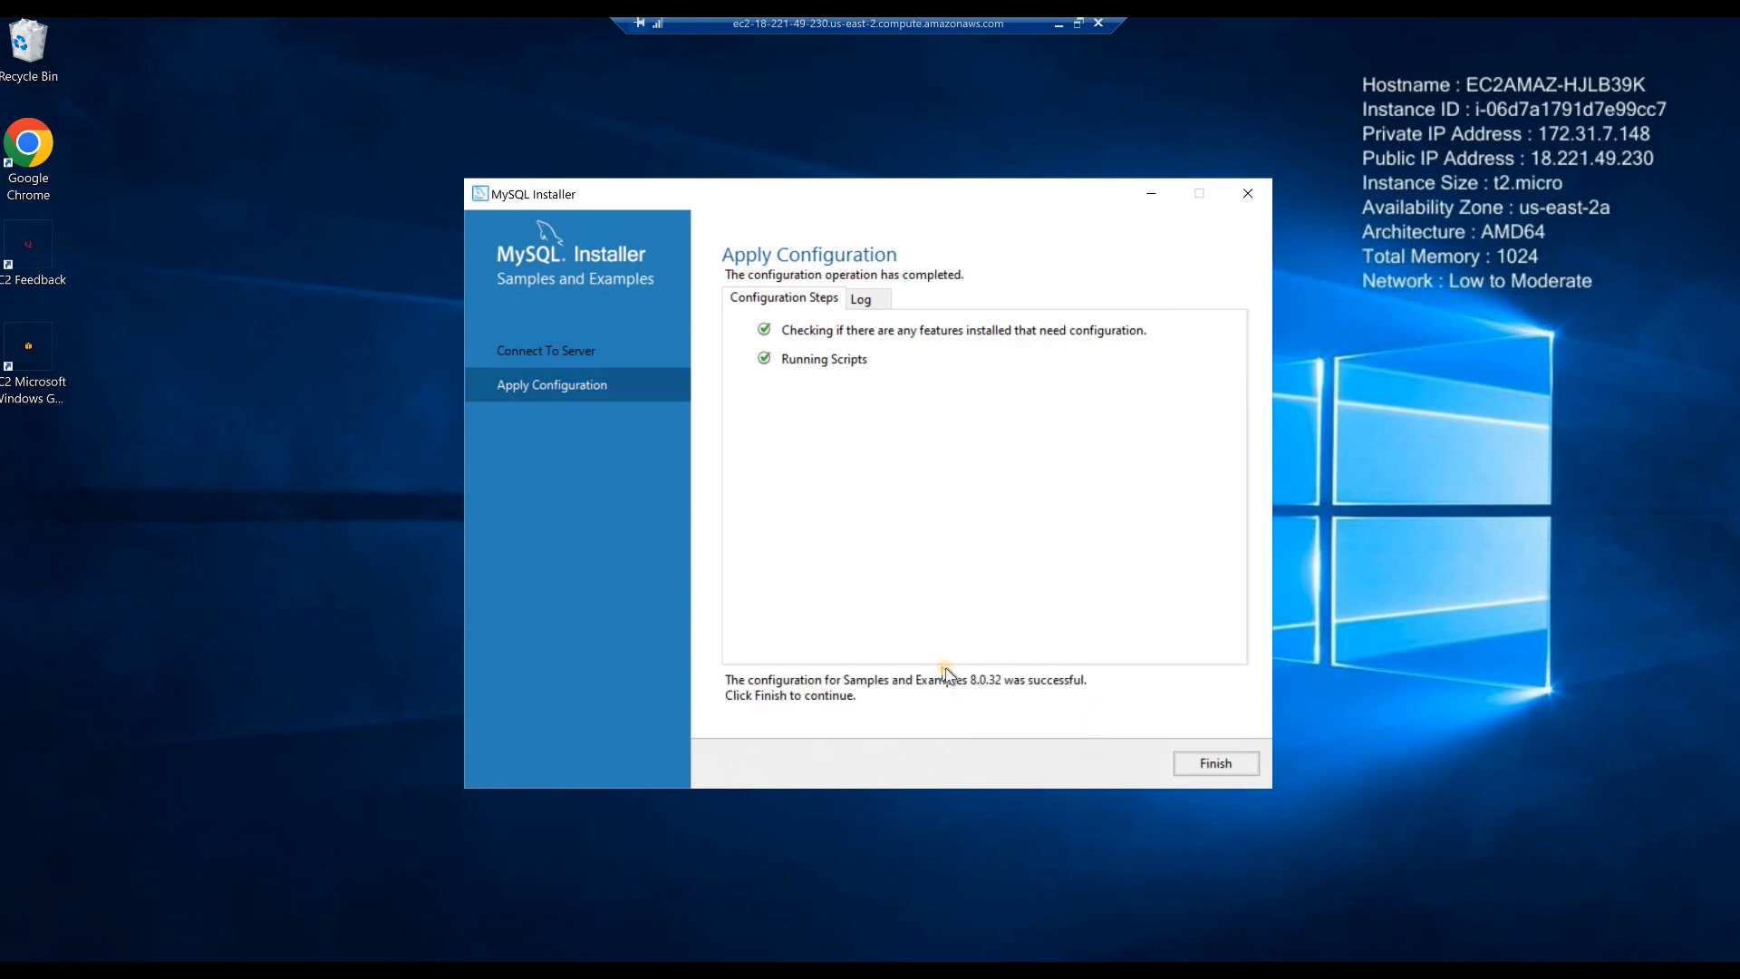
pyautogui.click(1213, 763)
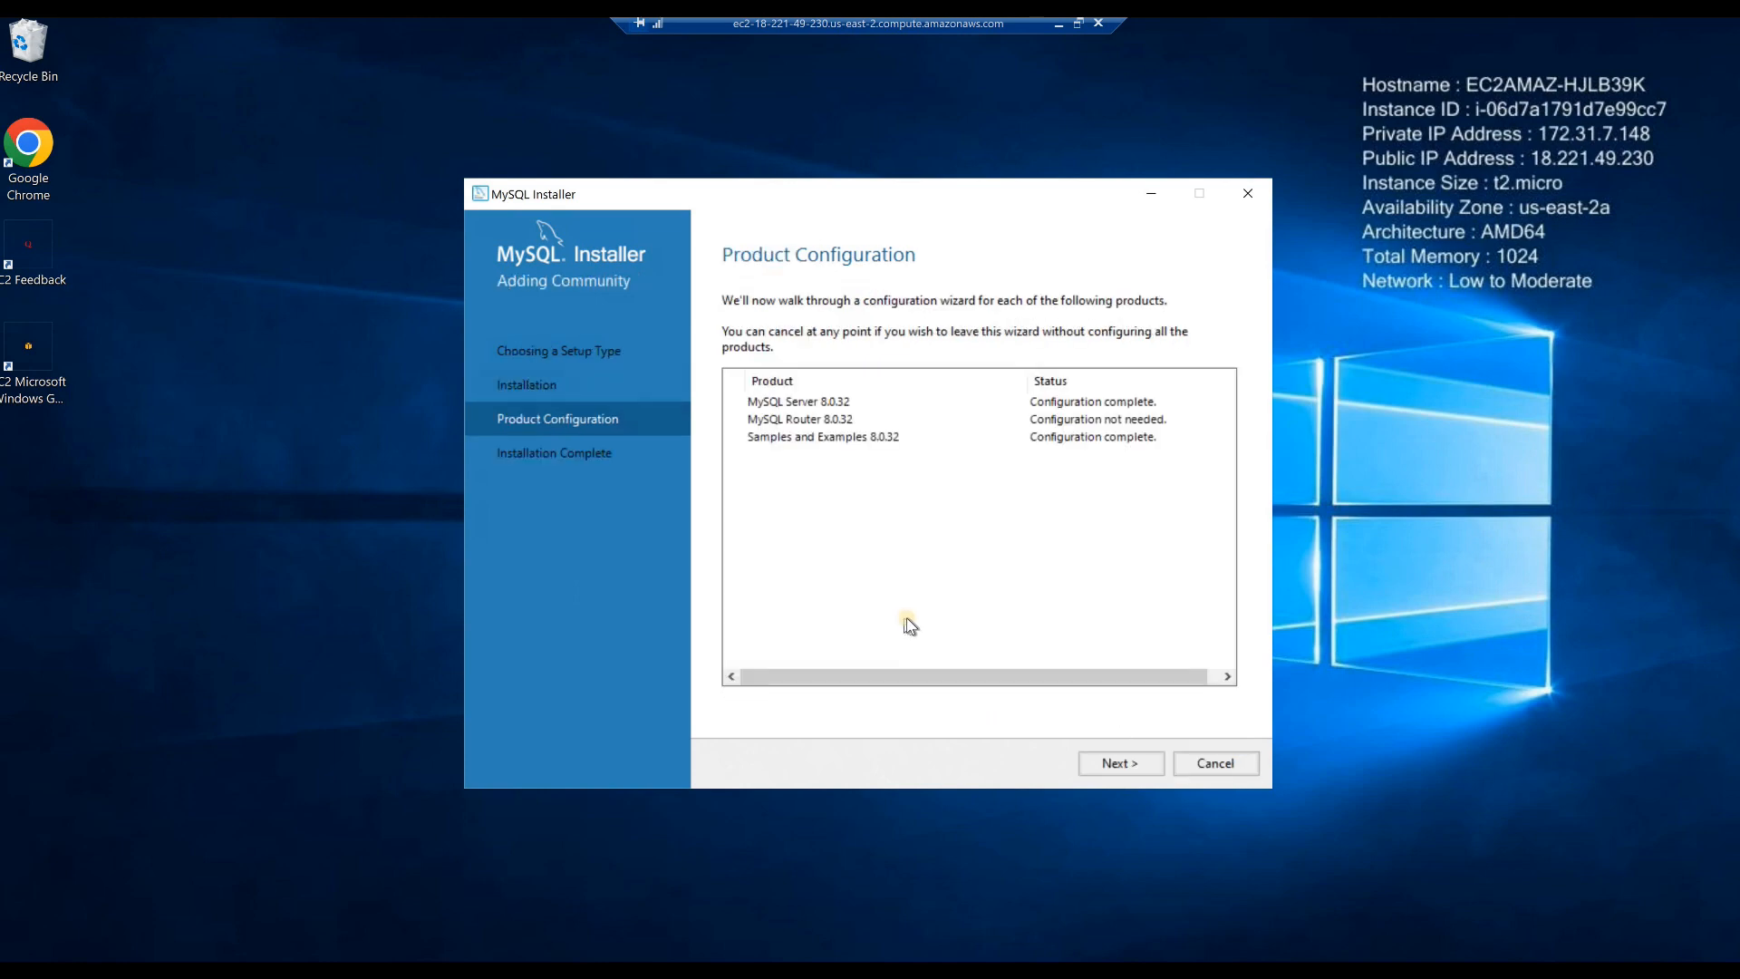
# - Complete the installation with MySQL Workbench and MySQL Shell set to start after setup, and pin Workbench to the taskbar
pyautogui.click(1116, 766)
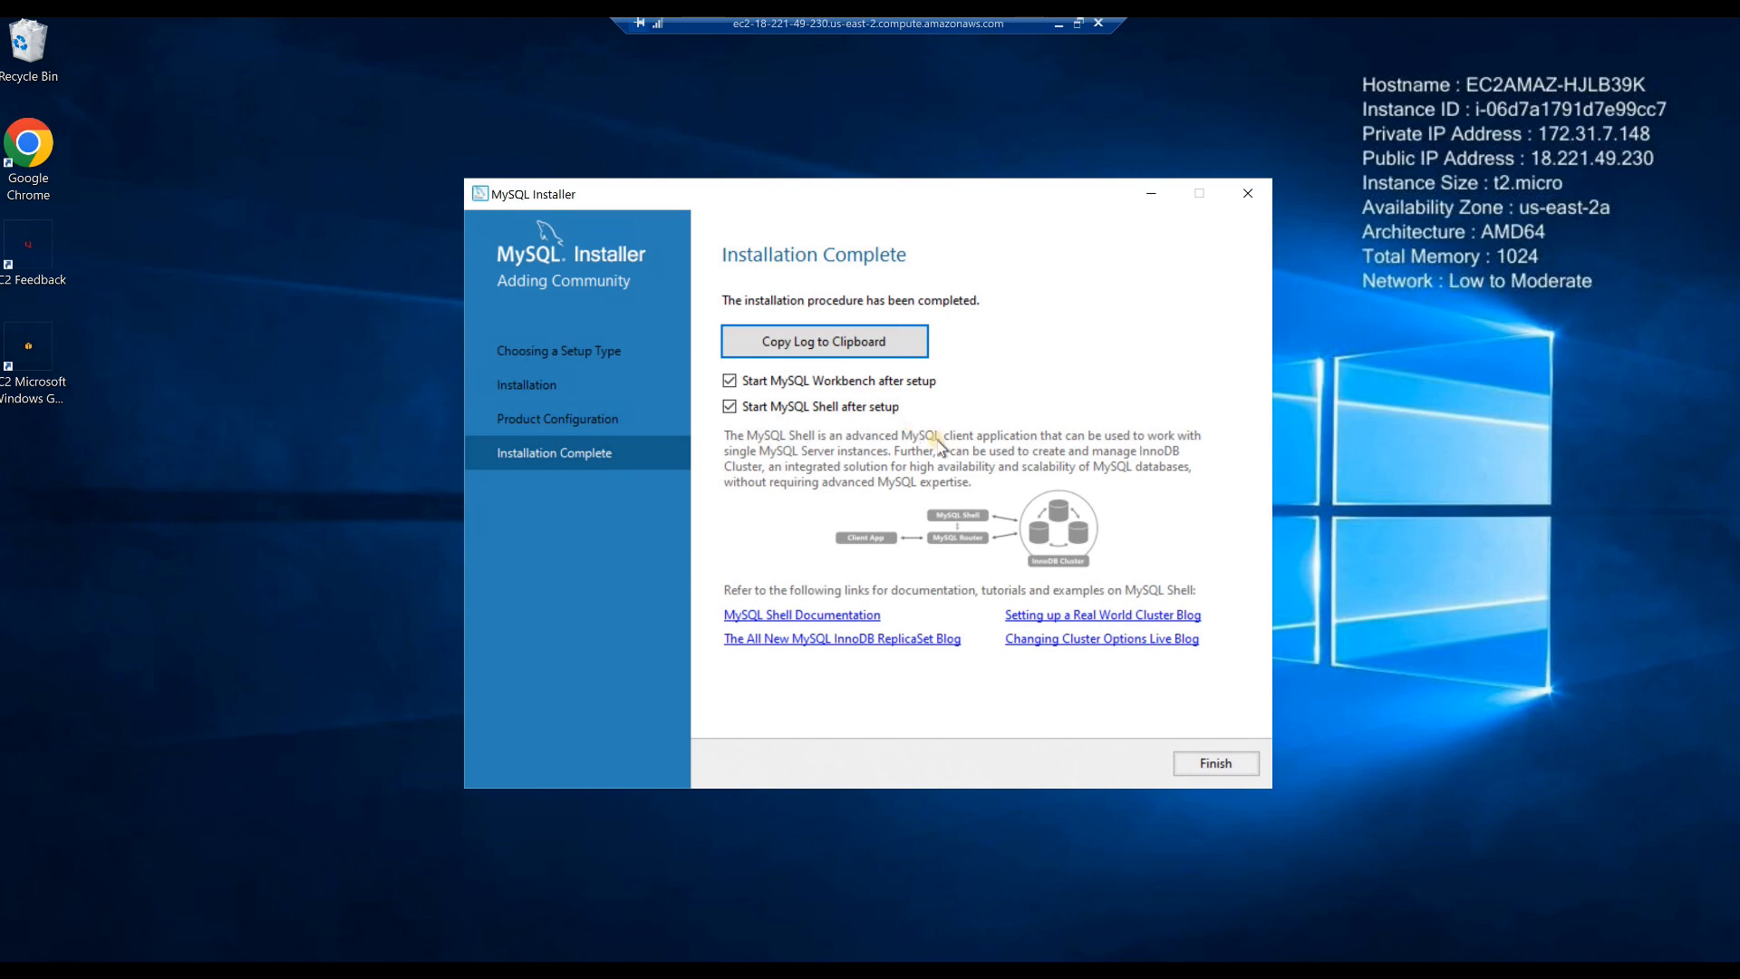
pyautogui.click(1190, 770)
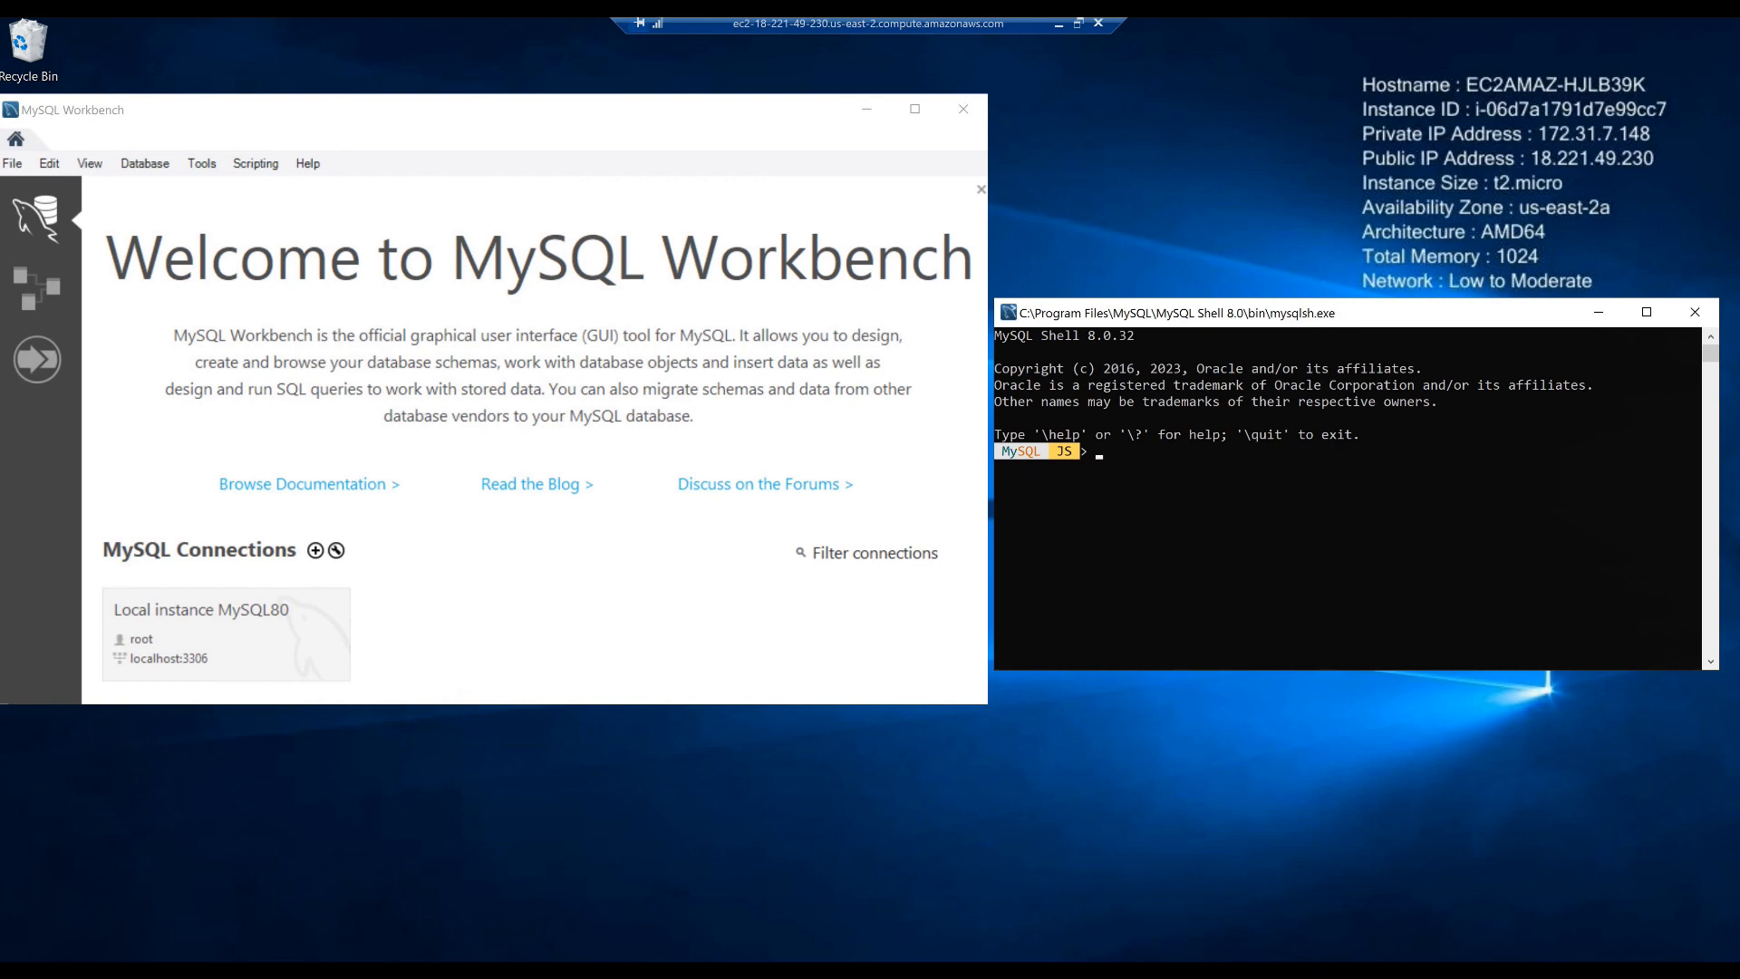
pyautogui.rightClick(673, 972)
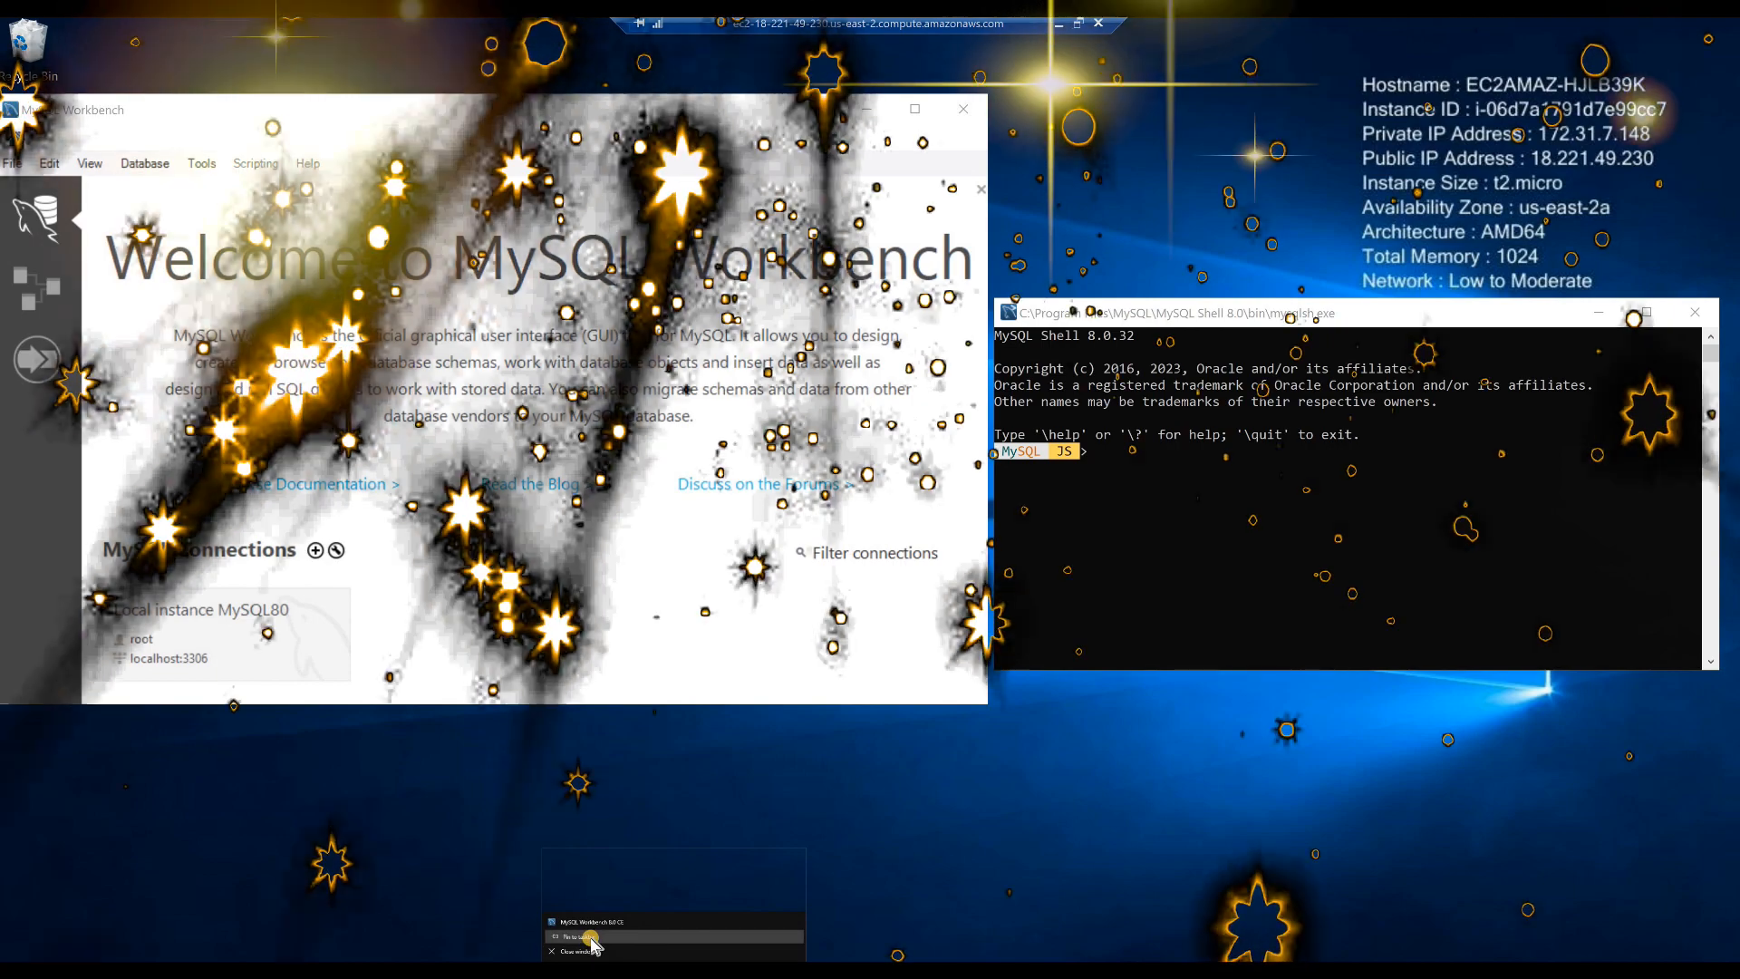
pyautogui.click(588, 938)
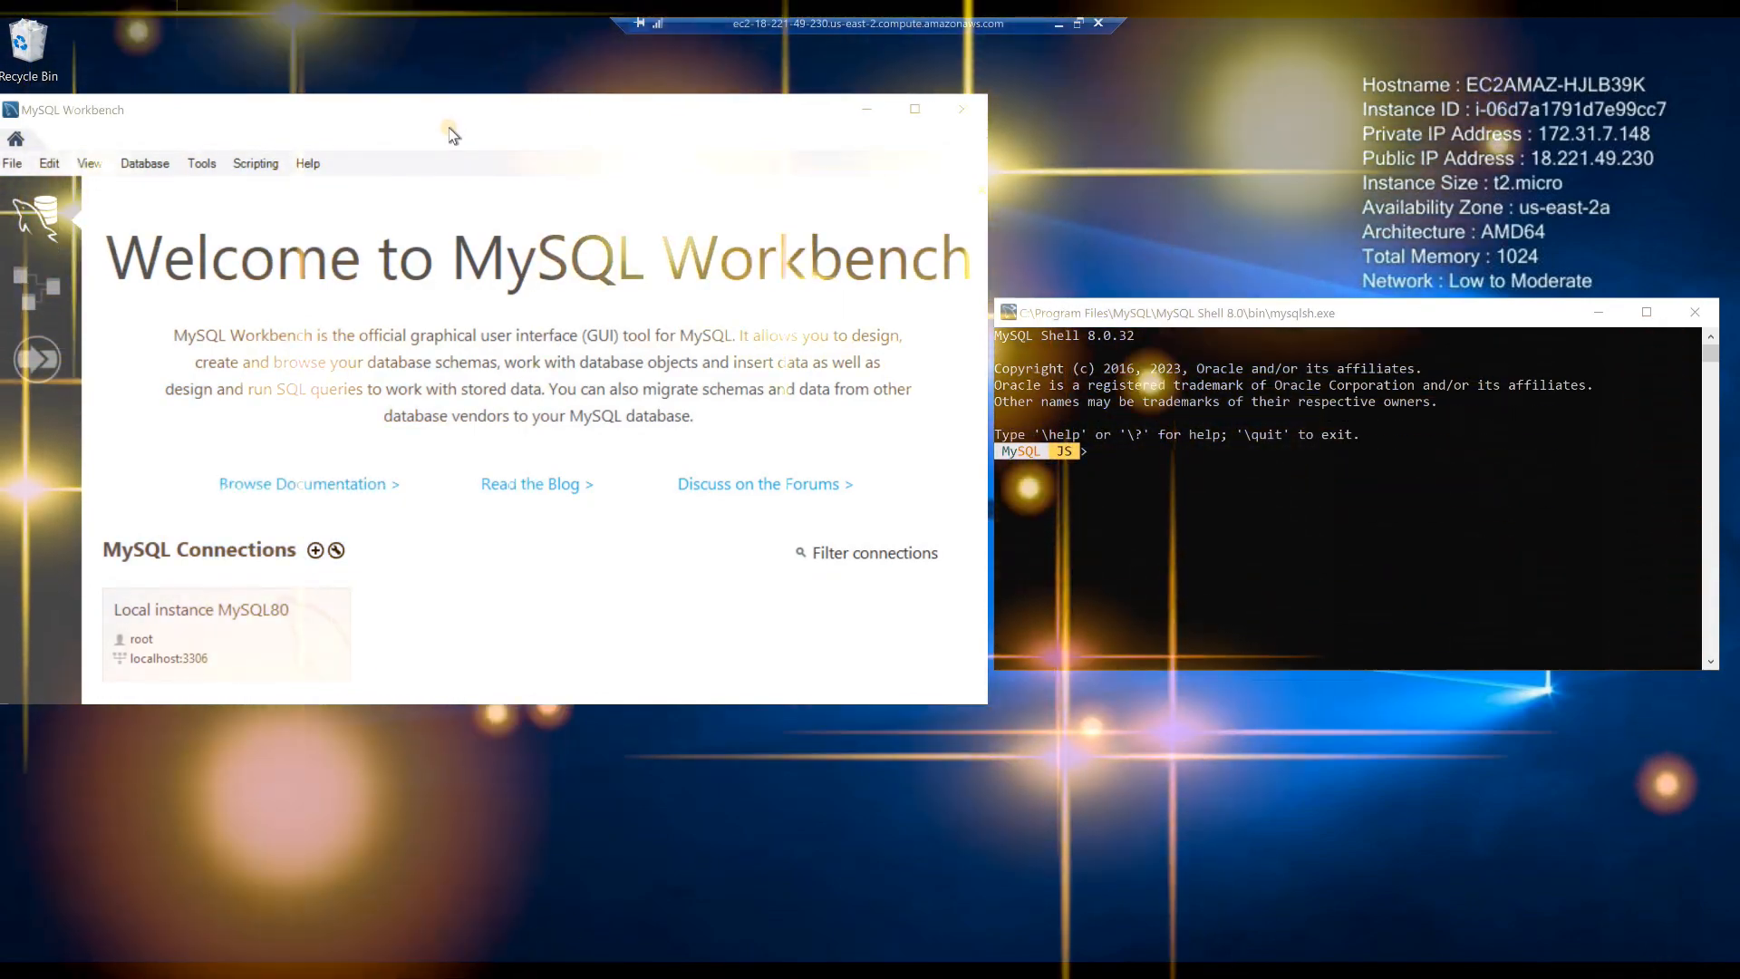